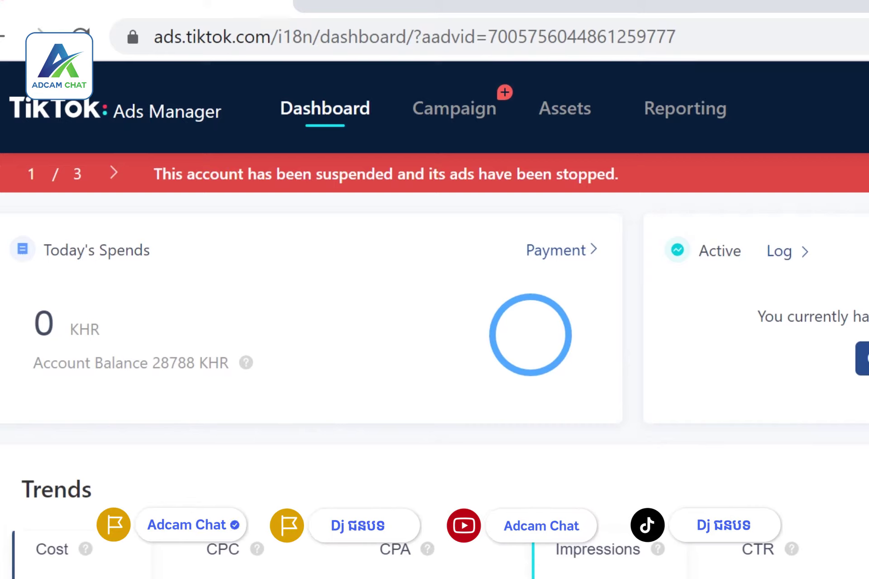
Highlight the 28788 KHR Account Balance in the Today's Spends card and open the account menu.
drag(229, 362, 153, 363)
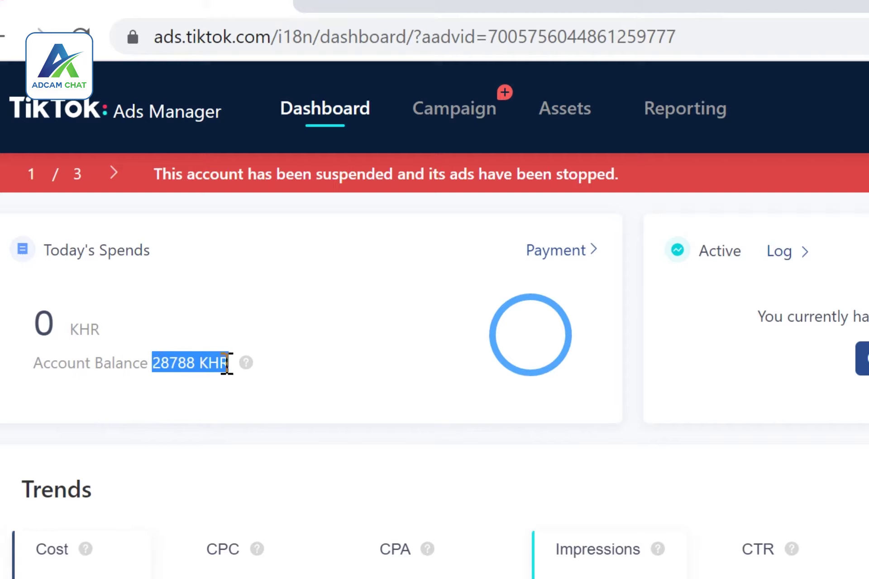
drag(233, 363, 152, 360)
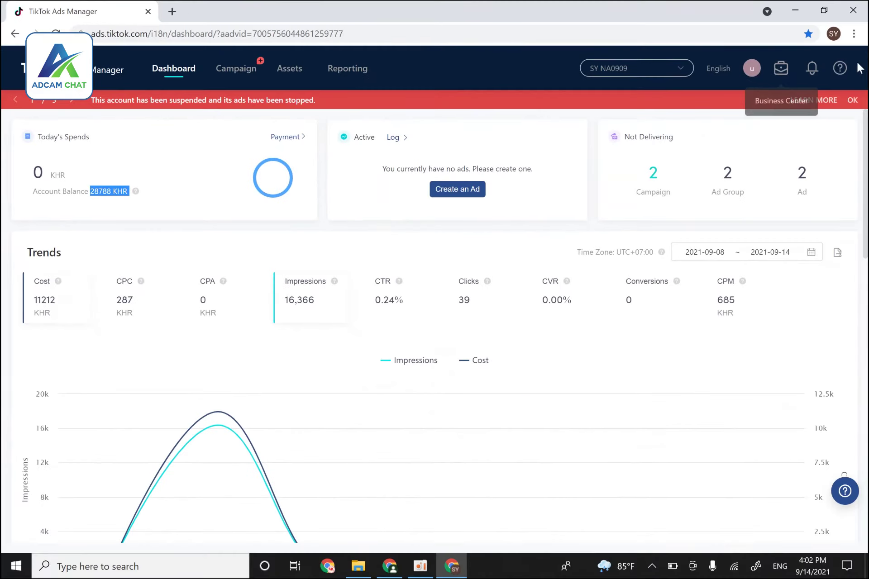
mouse_move(289, 73)
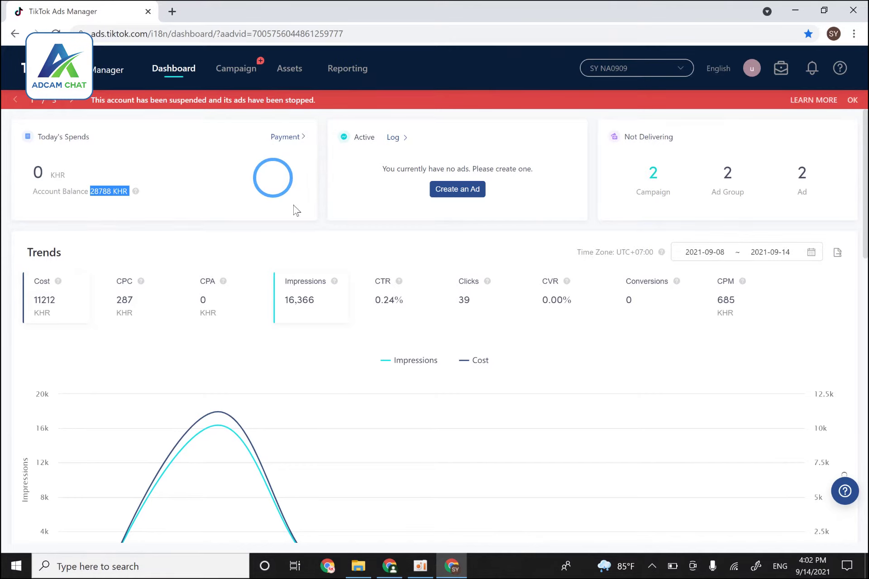
click(754, 70)
Go to Payment, then Basic Information, and highlight the Suspend account status.
click(626, 197)
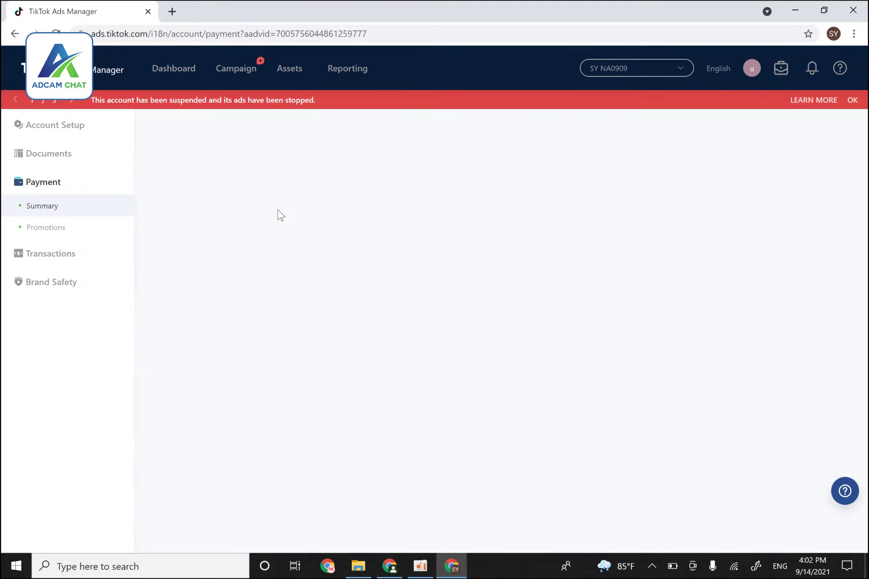
click(79, 133)
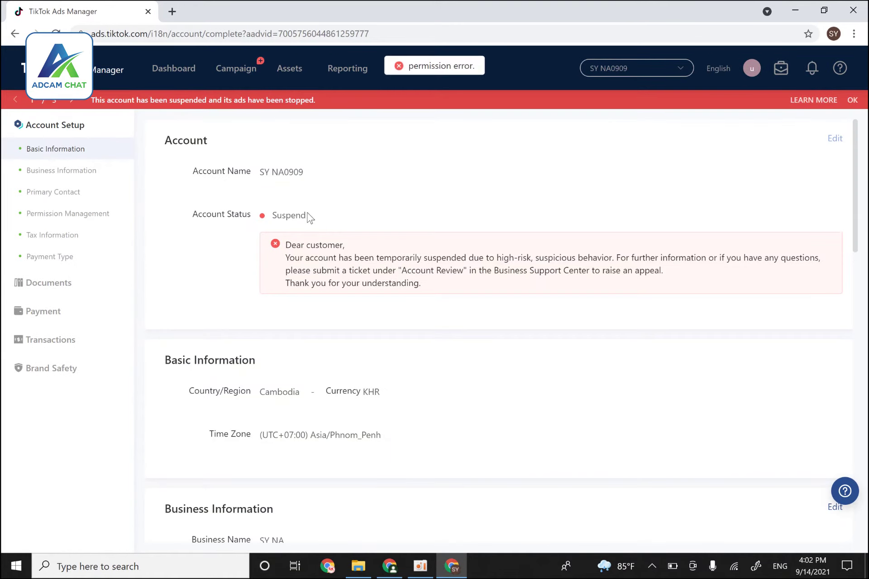
drag(308, 216, 273, 216)
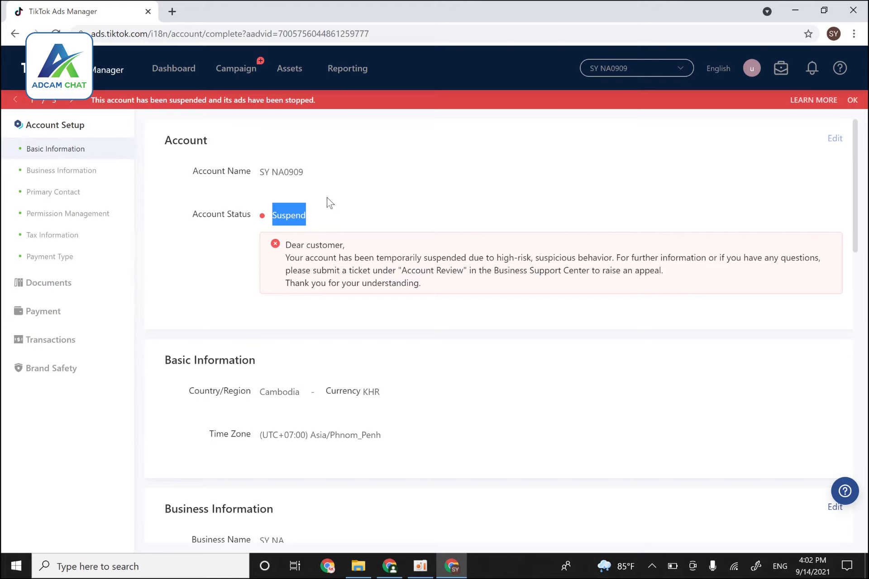
click(312, 216)
drag(312, 219, 269, 221)
In a second Chrome profile, open the other account's Ads Manager dashboard, scroll it, then close it.
click(327, 566)
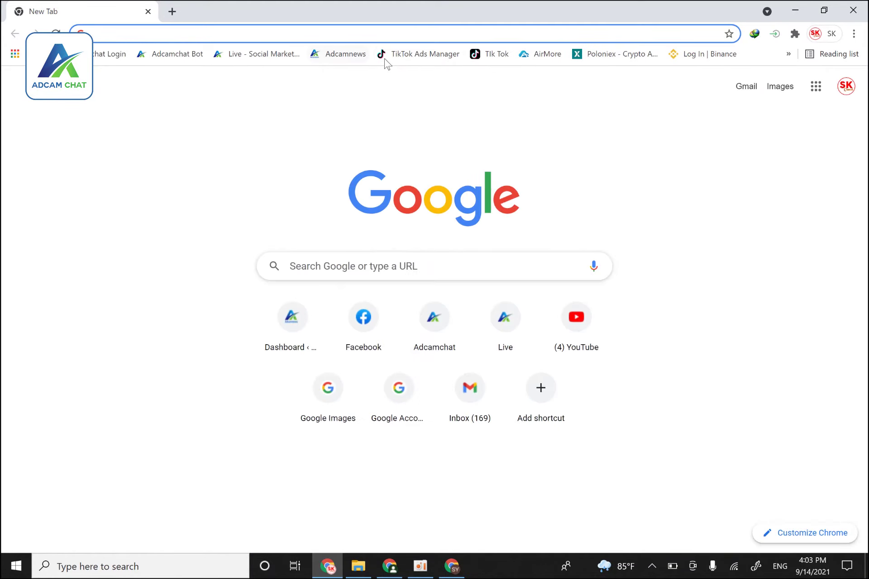
click(408, 54)
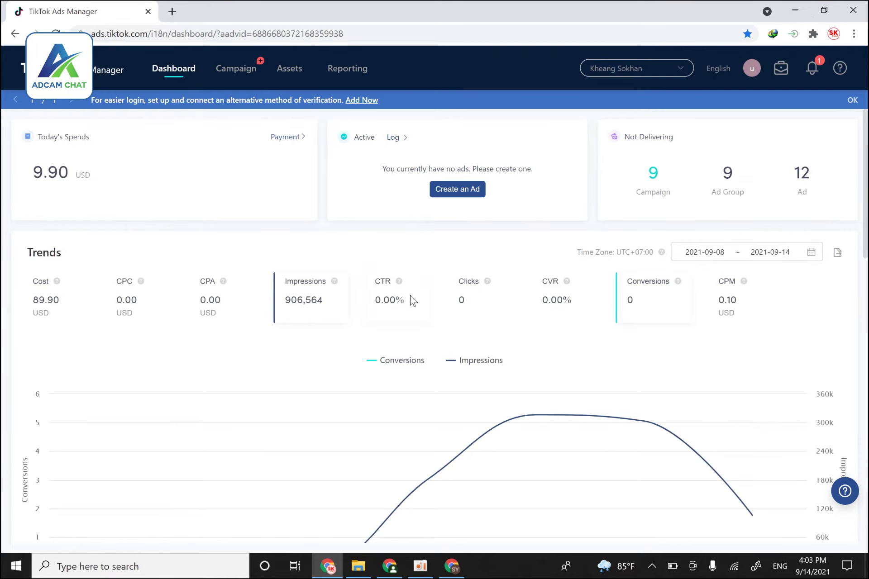
scroll(532, 307, down, 7)
scroll(376, 301, up, 7)
click(853, 10)
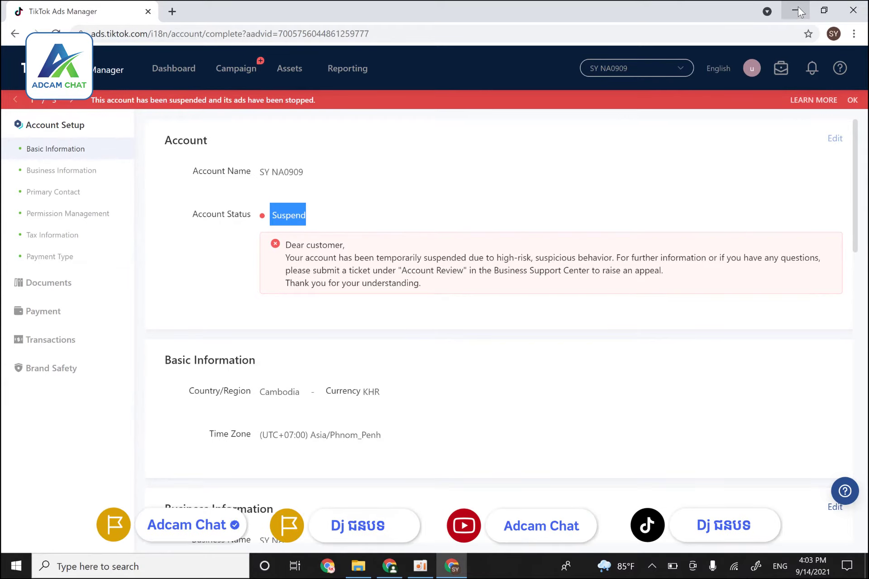
Clear the Suspend highlight, minimise Chrome and bring File Explorer forward.
click(306, 217)
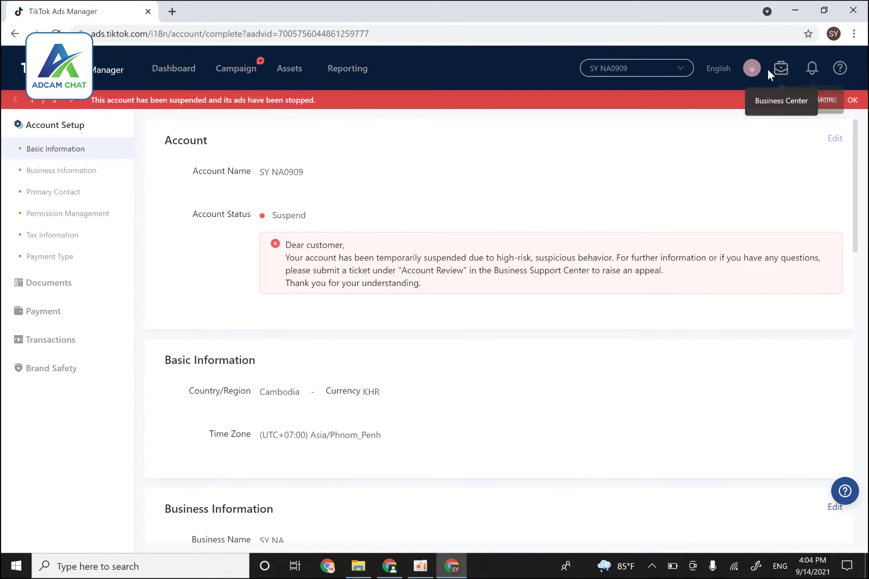
click(840, 70)
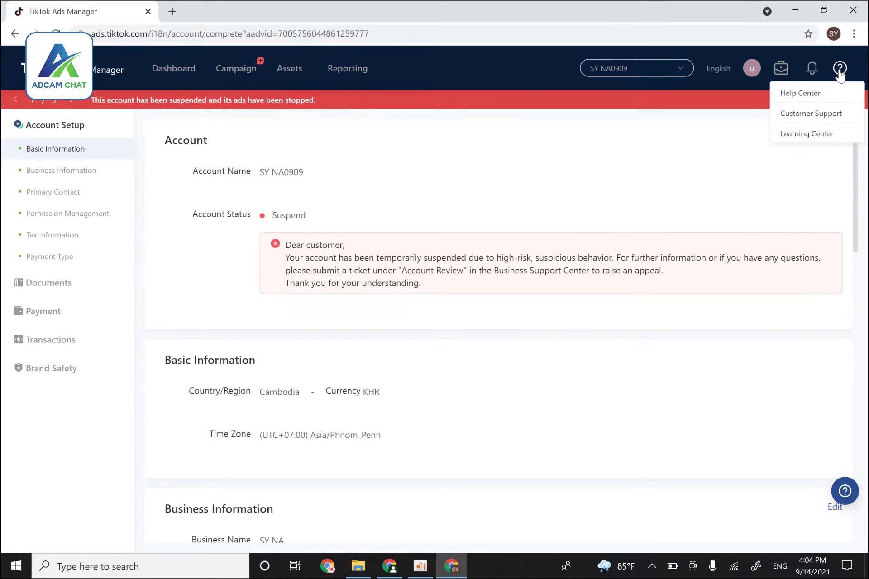
click(795, 10)
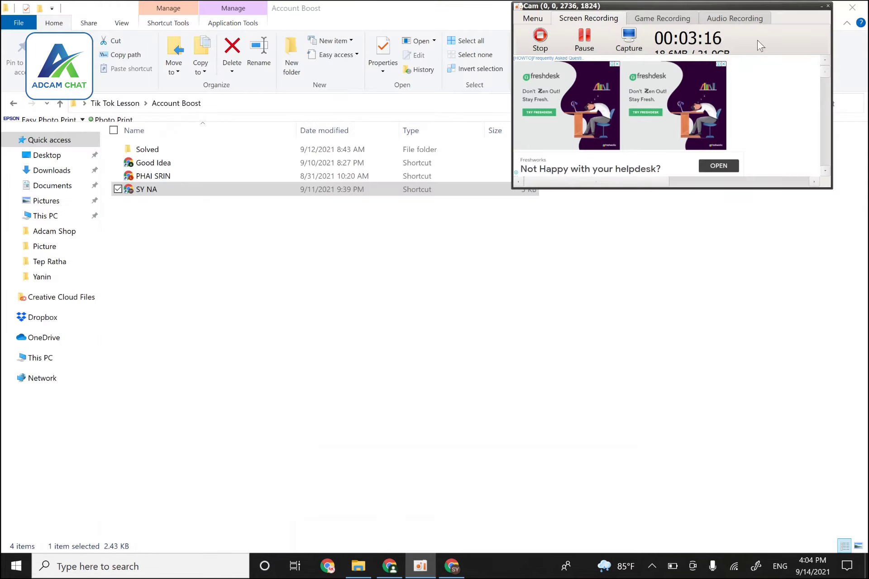
click(821, 6)
Minimise File Explorer and place the driver licence and passport images side by side on the desktop.
click(794, 10)
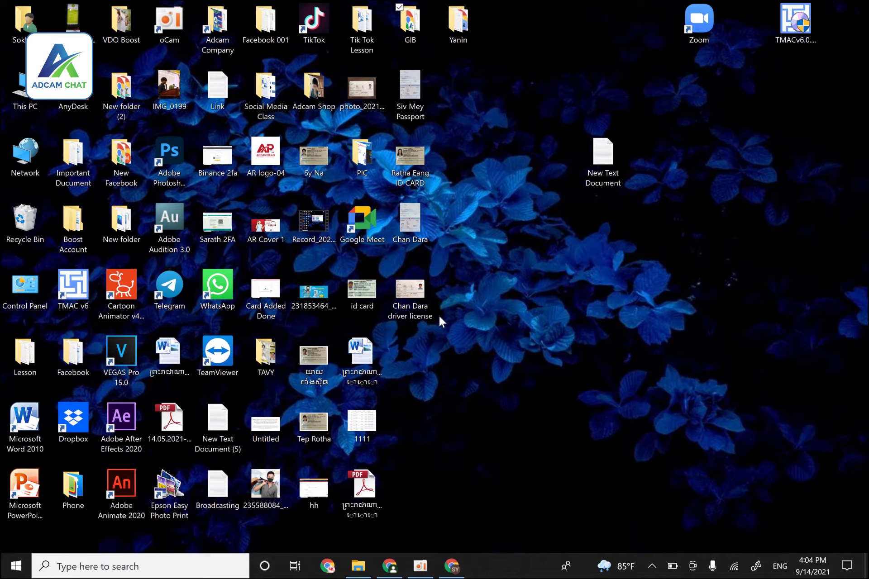
drag(411, 281, 484, 208)
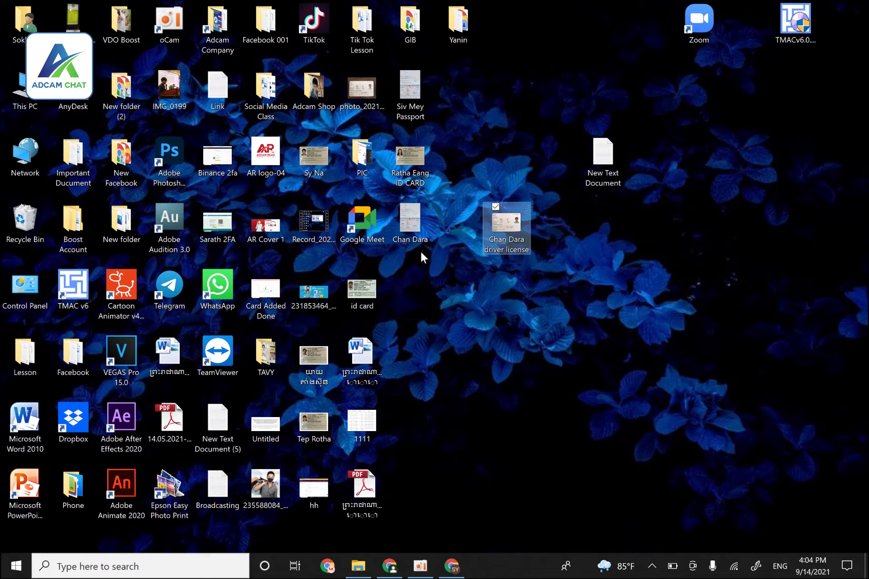
drag(414, 233, 458, 238)
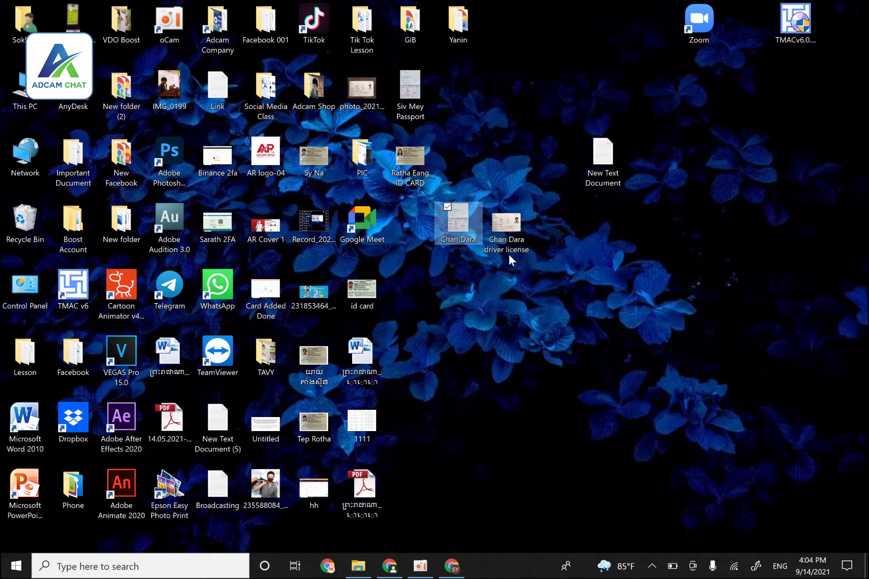
click(516, 221)
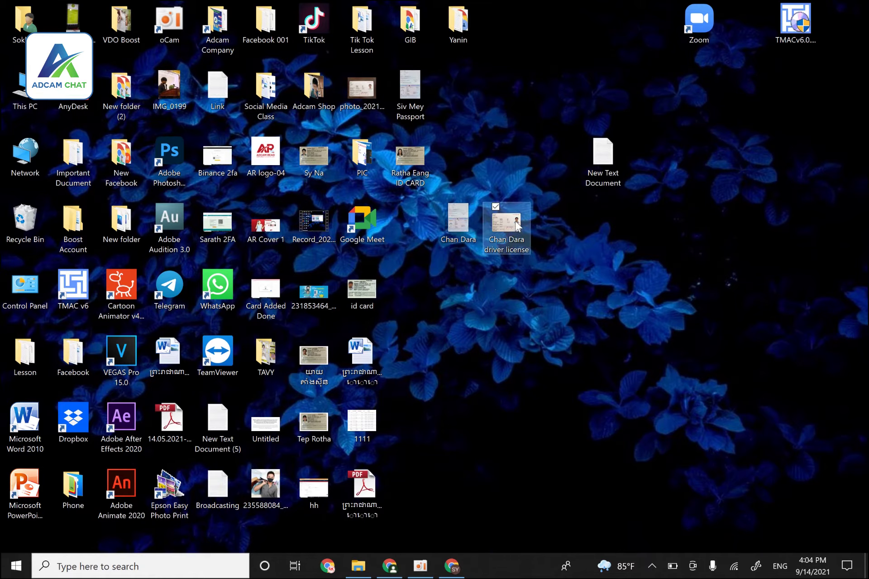
View the passport and driver licence images in Photos, closing each afterwards.
double_click(462, 221)
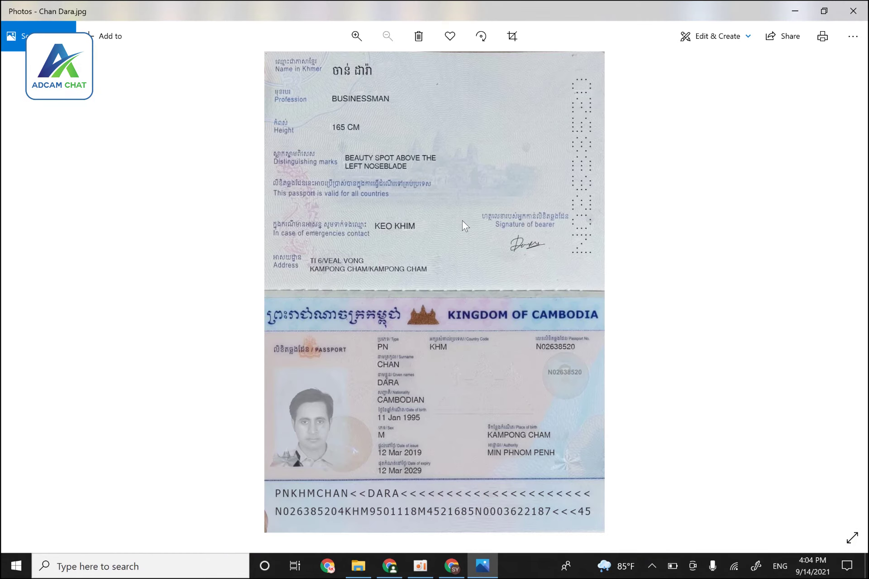
click(853, 11)
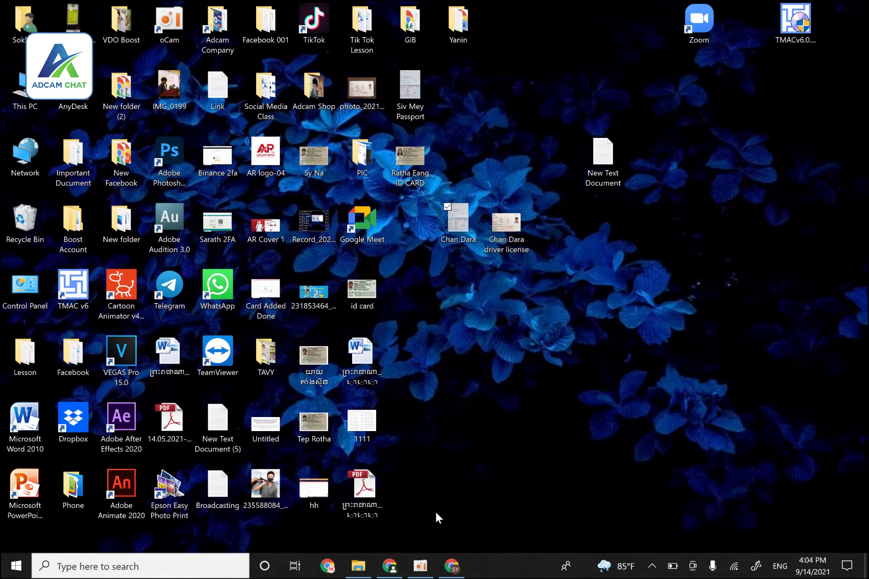
click(452, 566)
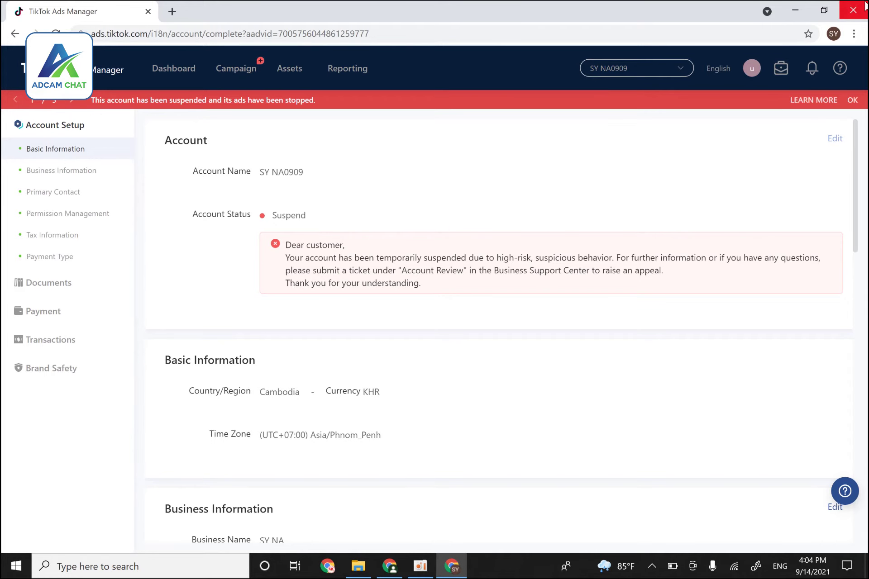
click(795, 10)
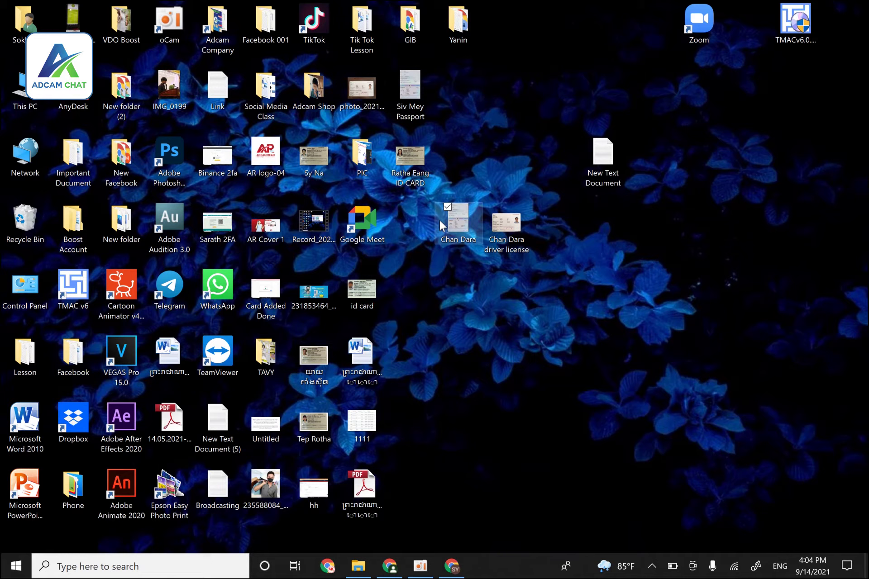
double_click(465, 218)
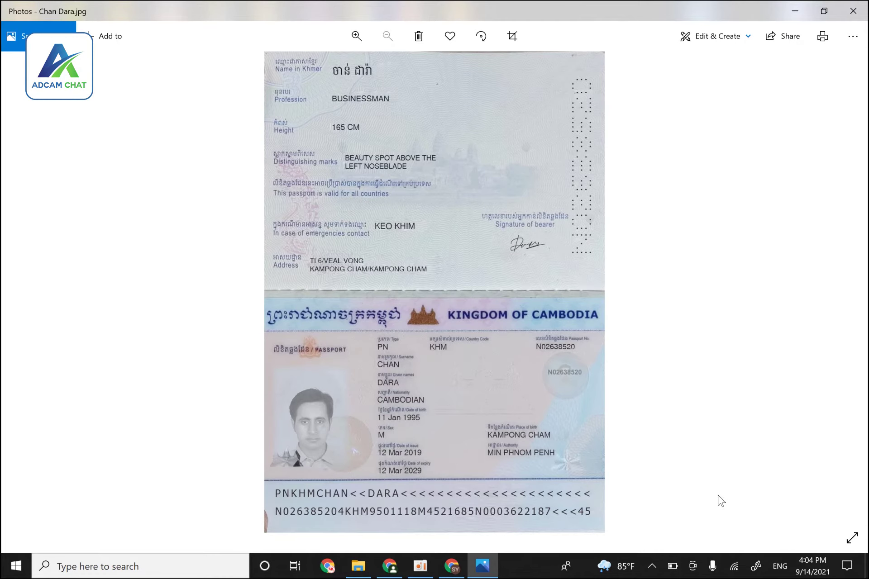
click(854, 11)
double_click(515, 228)
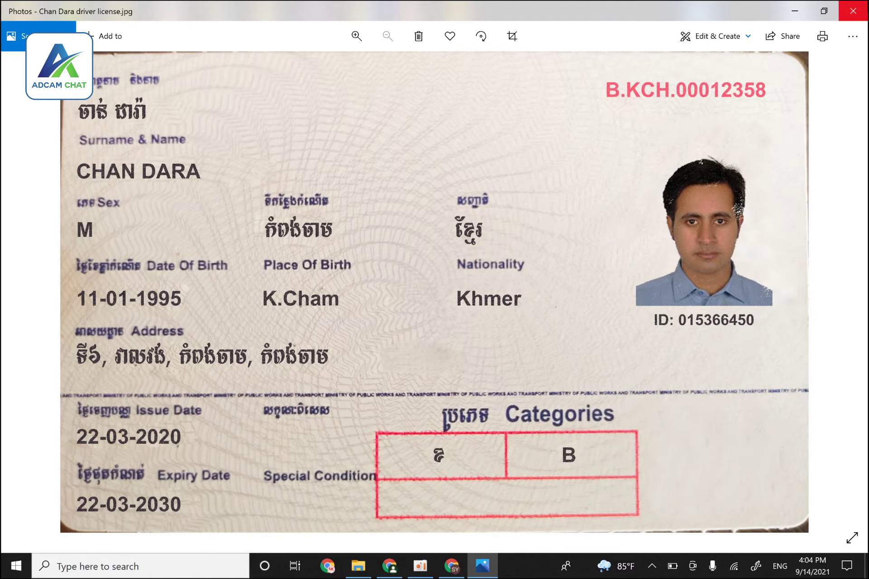
click(854, 11)
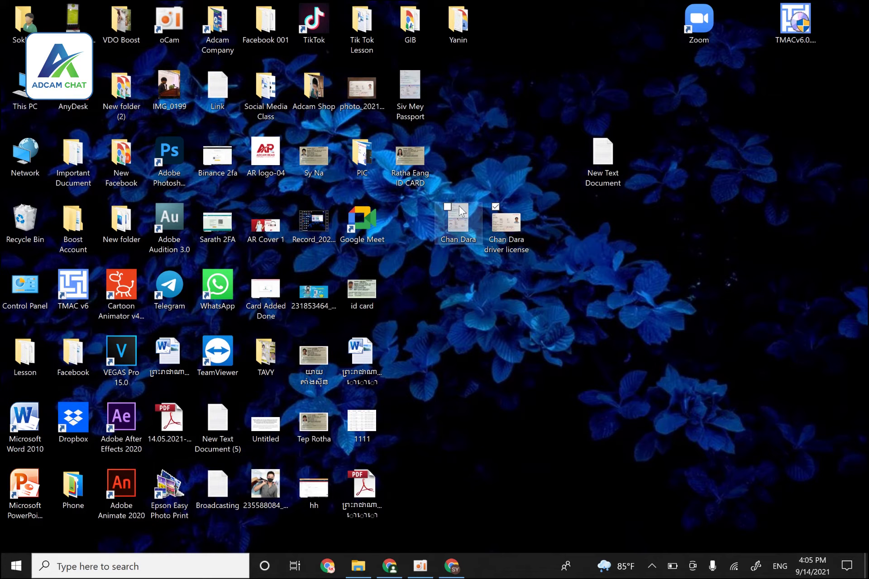
Check the passport image once more, select the other ID card image, and return to Ads Manager.
click(510, 222)
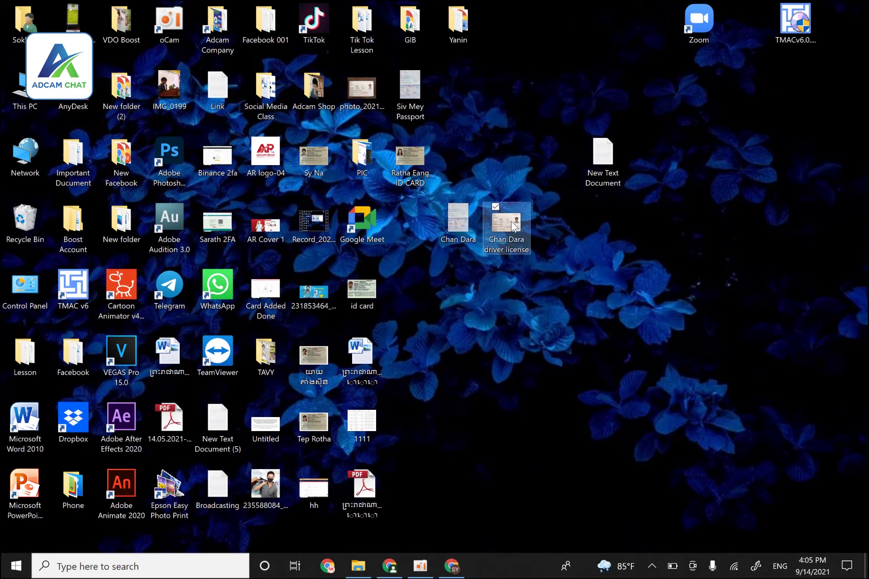
click(453, 225)
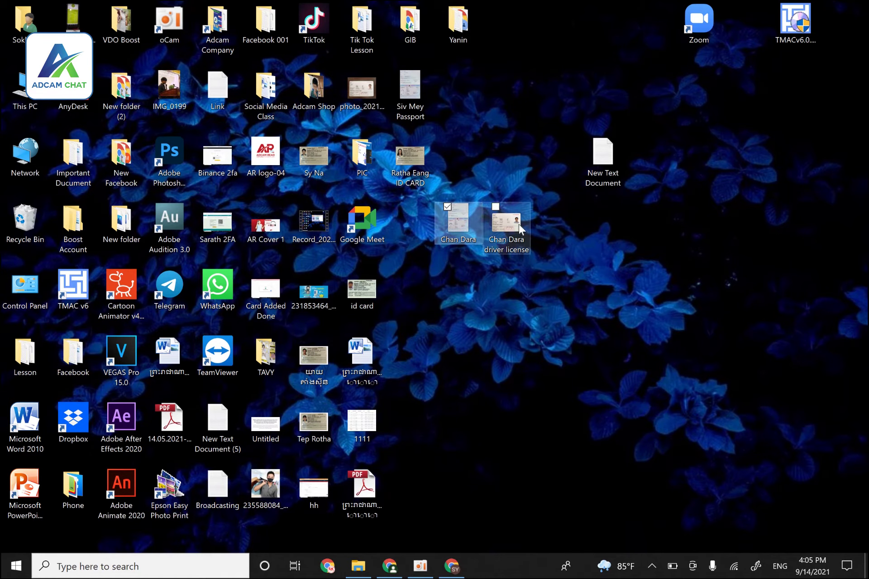
double_click(466, 212)
key(alt+F4)
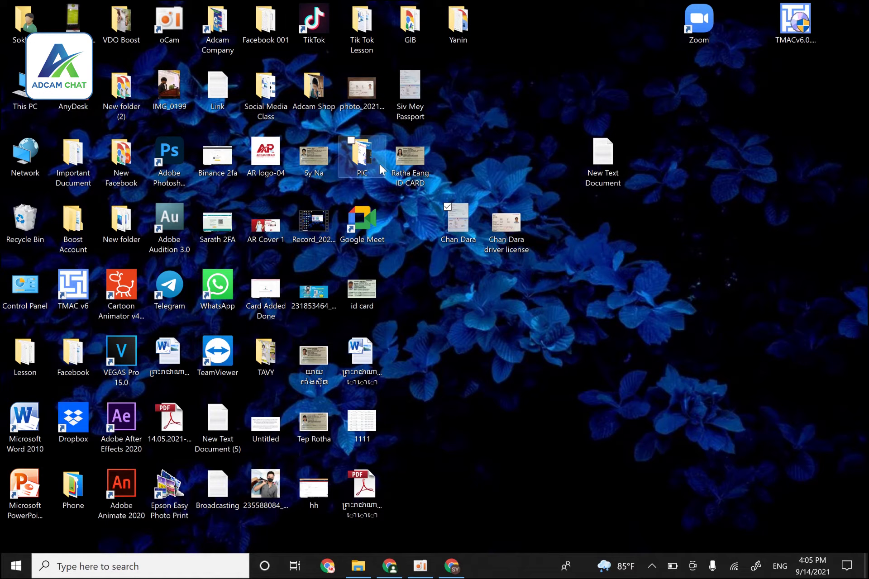
click(413, 149)
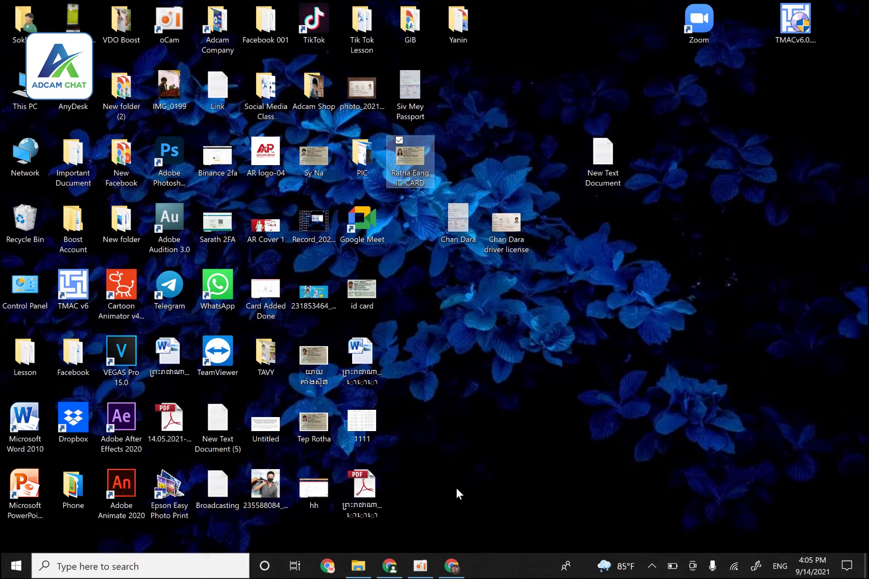
click(451, 565)
From Customer Support, start an Account Review > Account Suspension Appeal ticket and select the Ticket Title field.
mouse_move(834, 78)
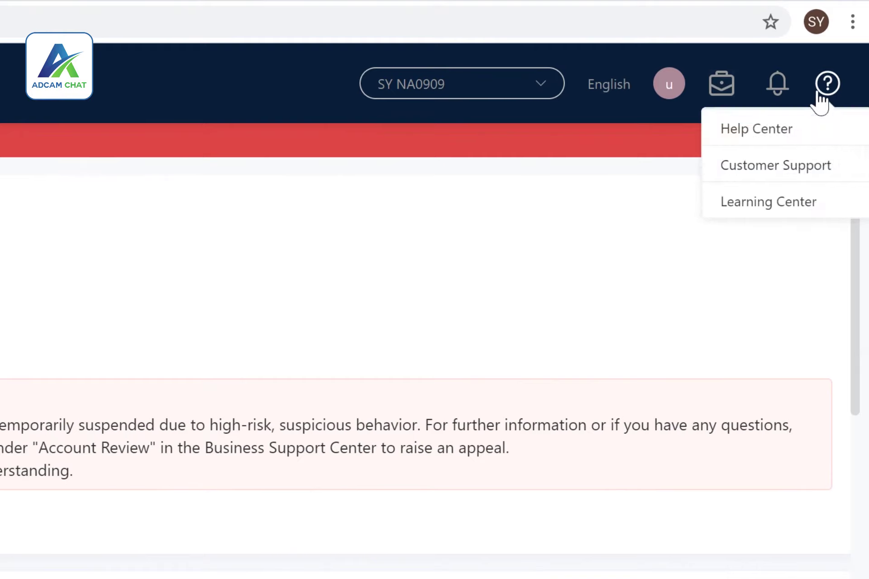
click(776, 179)
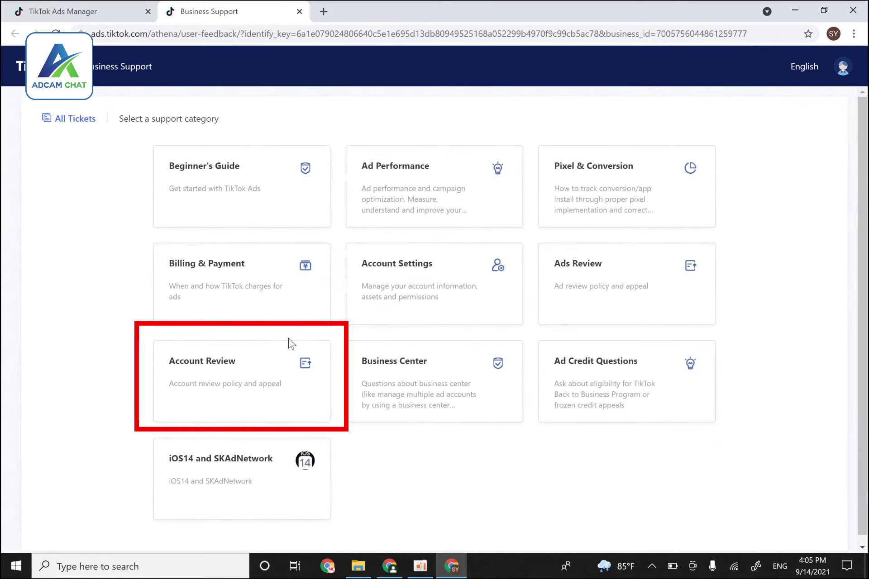
click(251, 380)
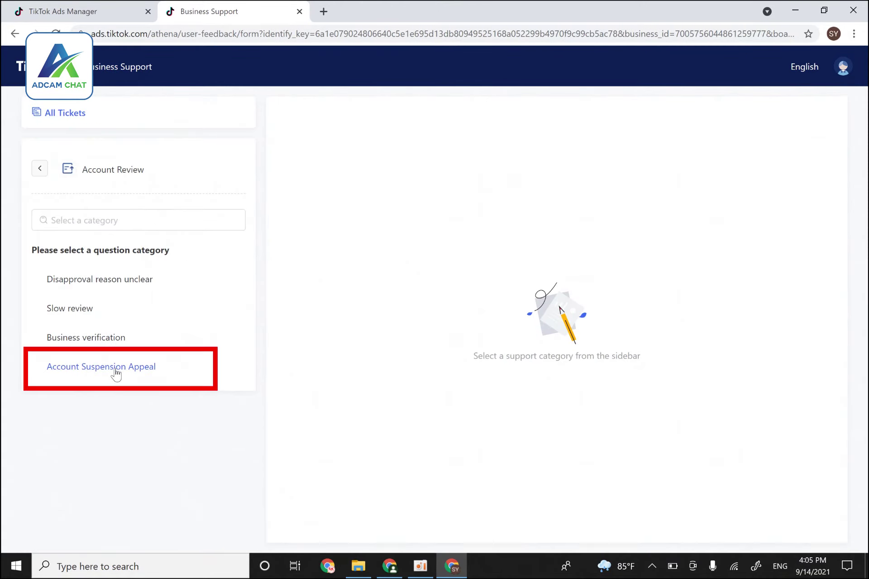
click(88, 376)
click(464, 138)
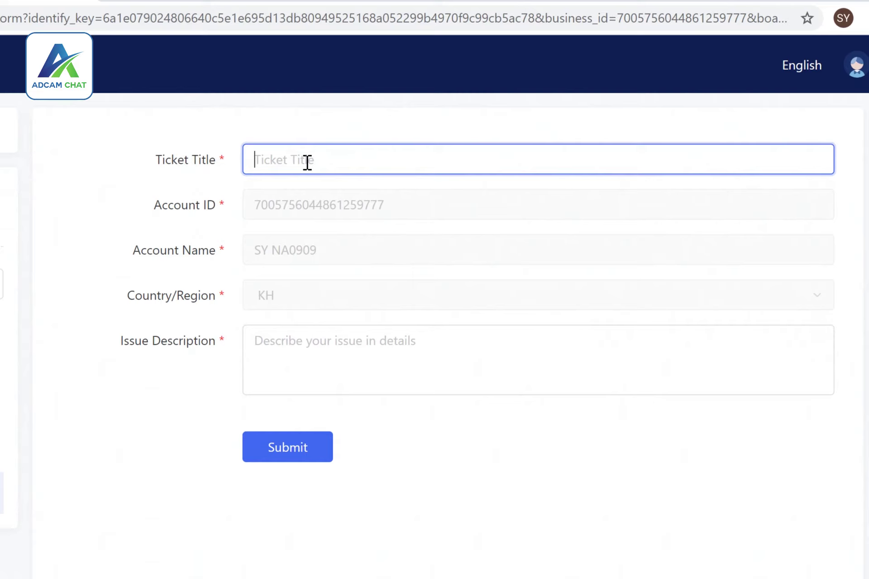
Enter 'My Ads Account Has Suspended' as the ticket title and select the Issue Description box.
text(My Ads)
key(BackSpace)
text(ds Account)
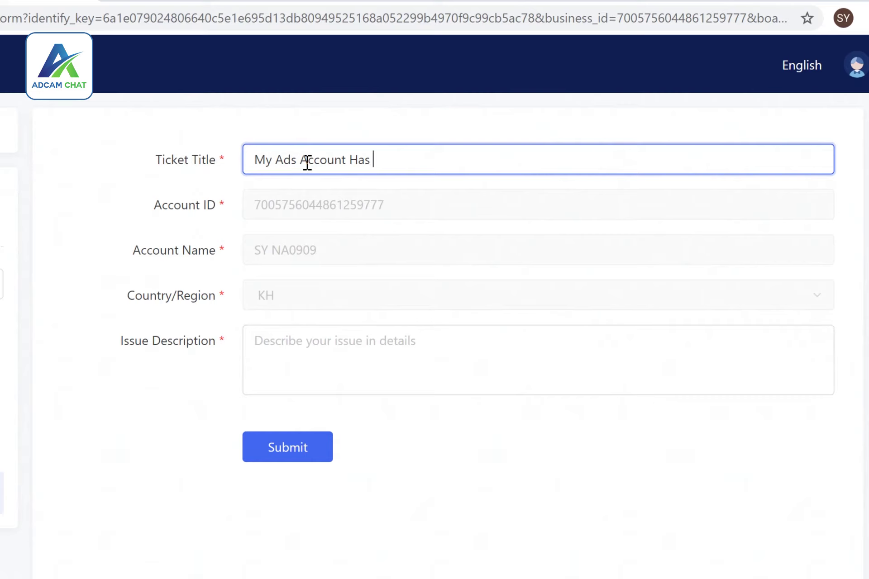
text(Has Suspended)
click(343, 365)
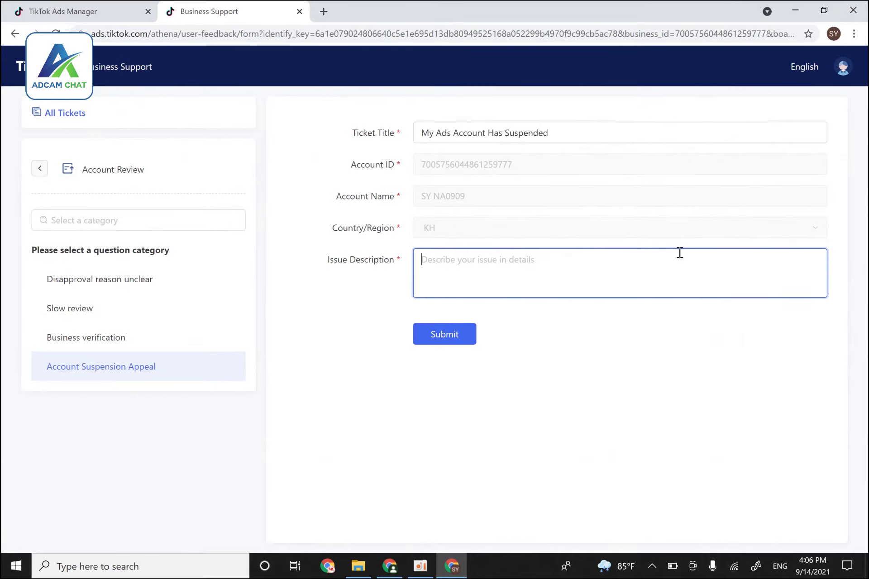
click(324, 12)
Open Google Translate set to Khmer→English and type the Khmer help request.
text(goo)
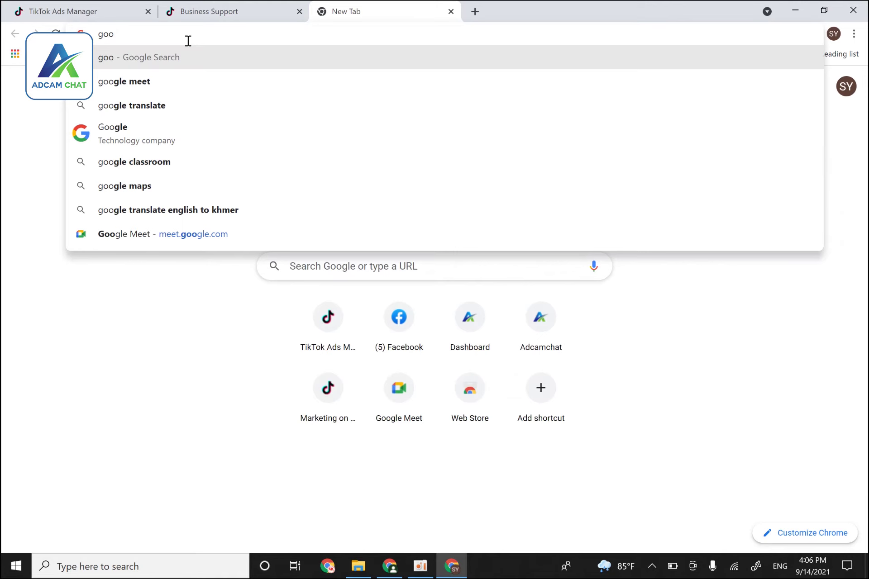
click(190, 112)
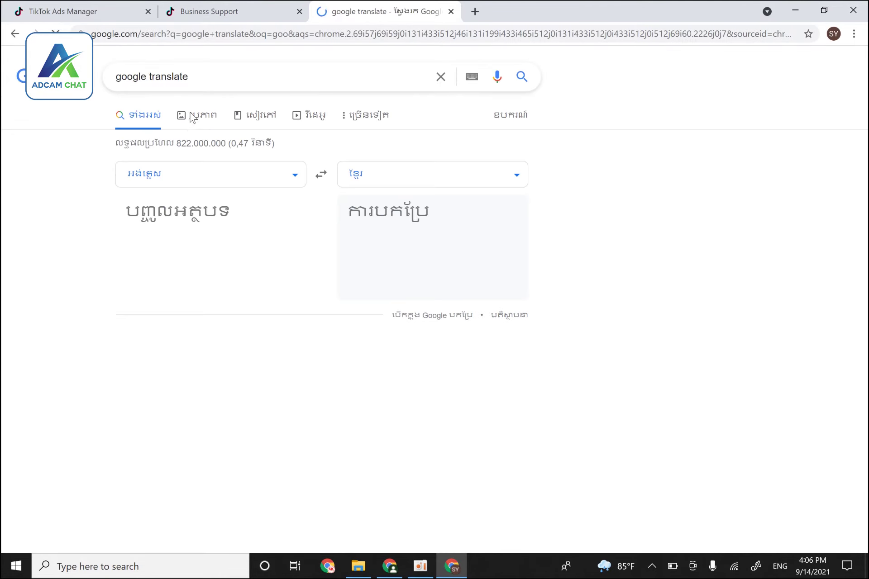
click(333, 175)
click(188, 222)
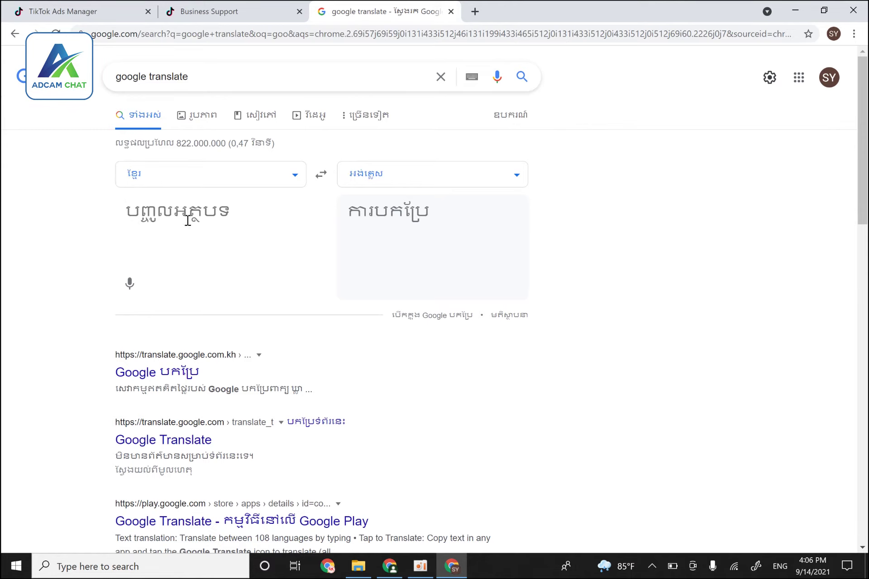
key(alt+shift)
text(សូម)
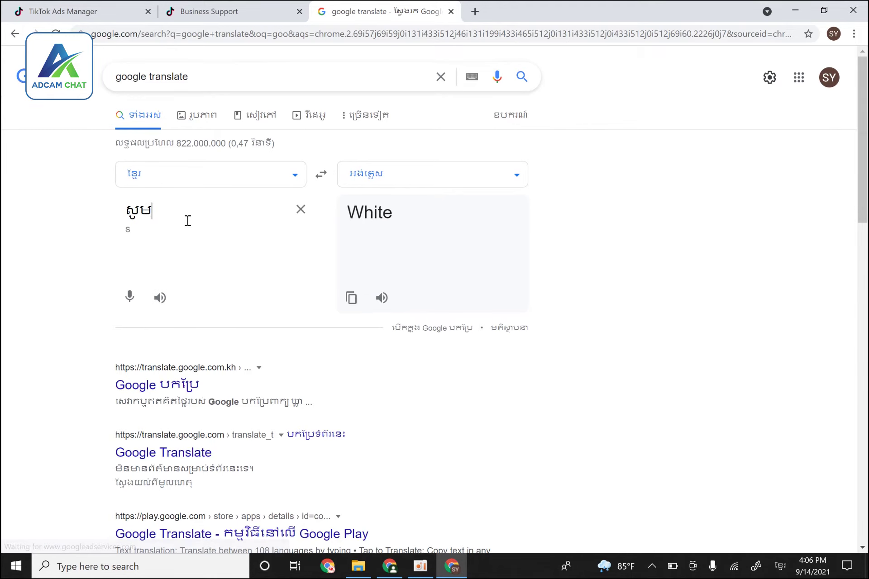
text(ជួយពិនិត្យមើ)
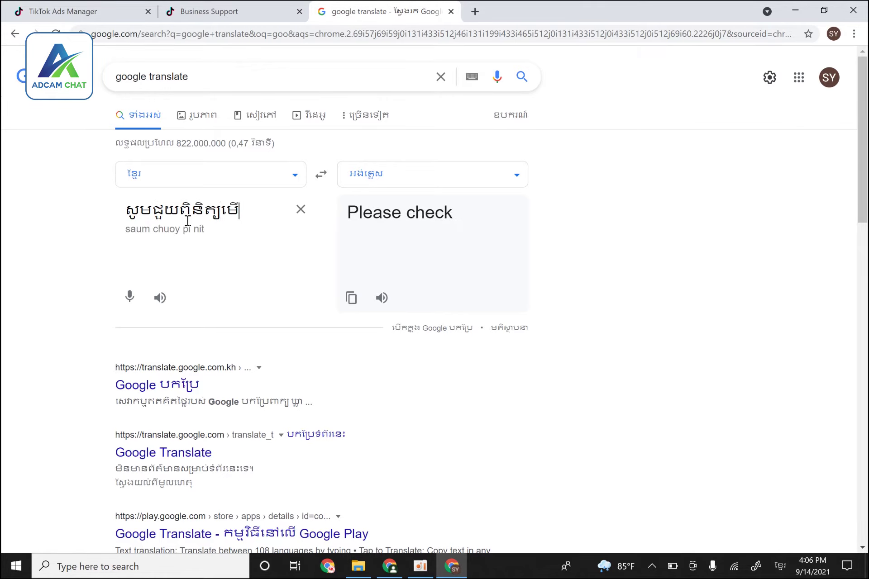
text(លផង តើហេតុអ្វ)
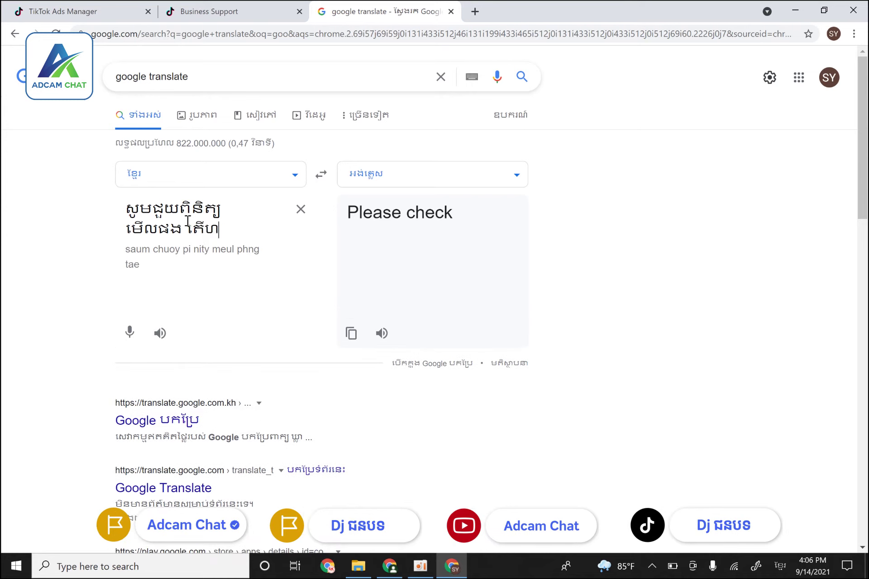
text(ីសុខ)
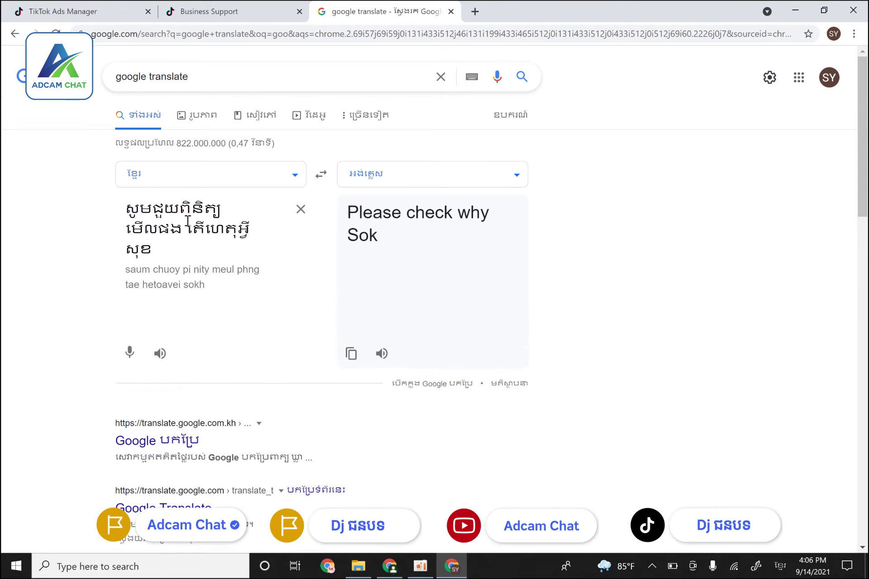
text(ៗ)
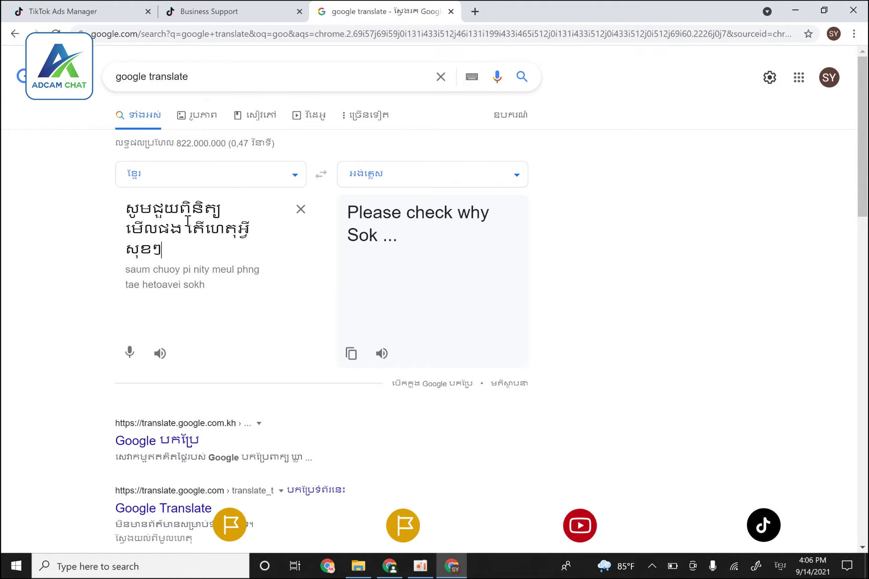
text(វា)
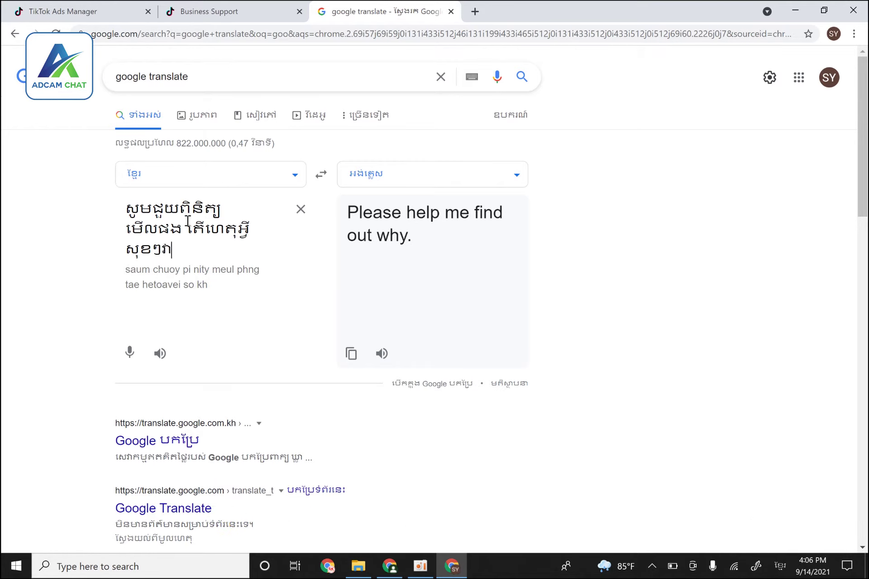
text(ខូច)
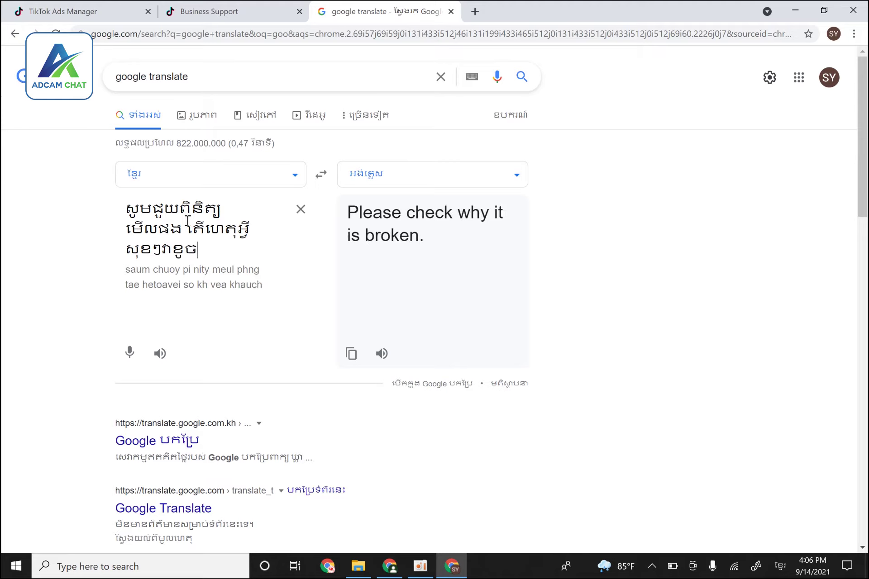
Add 'ដូចនេះ' at the end of the Khmer sentence and copy 'Please check why it is broken like this'.
click(188, 221)
text(ដូច)
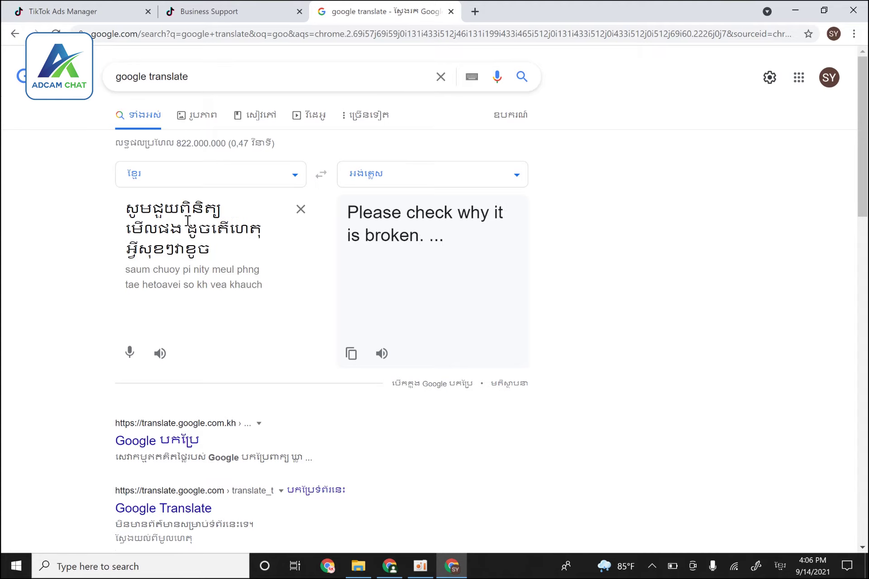
text(នេះ)
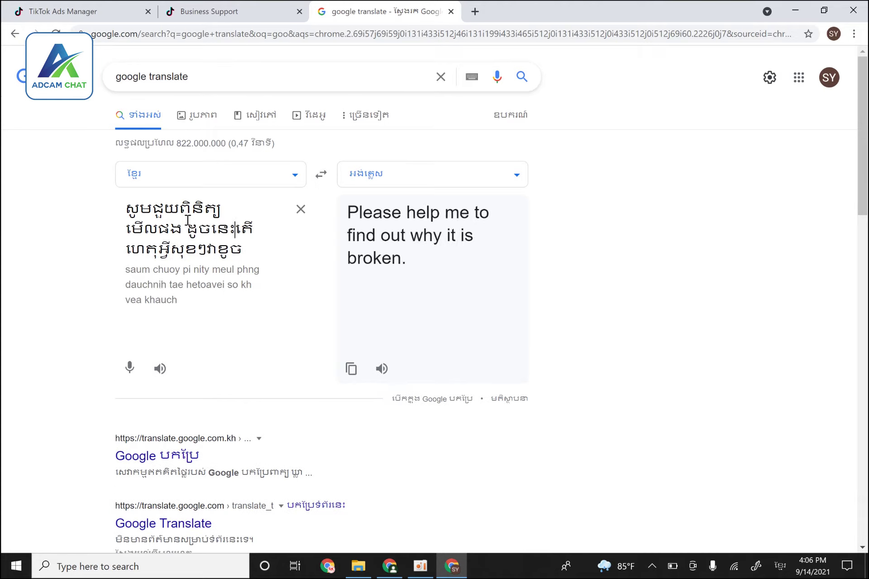
drag(235, 231, 190, 233)
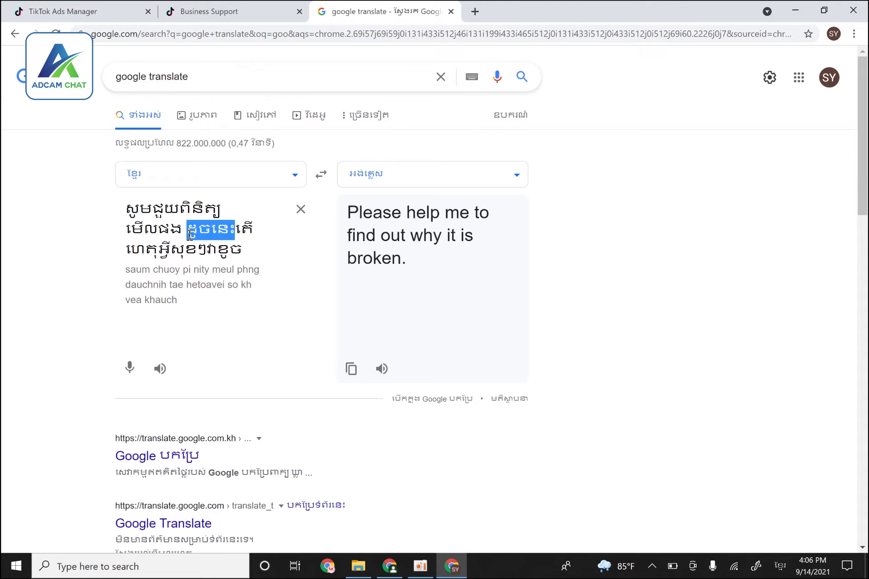
key(ctrl+x)
click(227, 249)
key(ctrl+v)
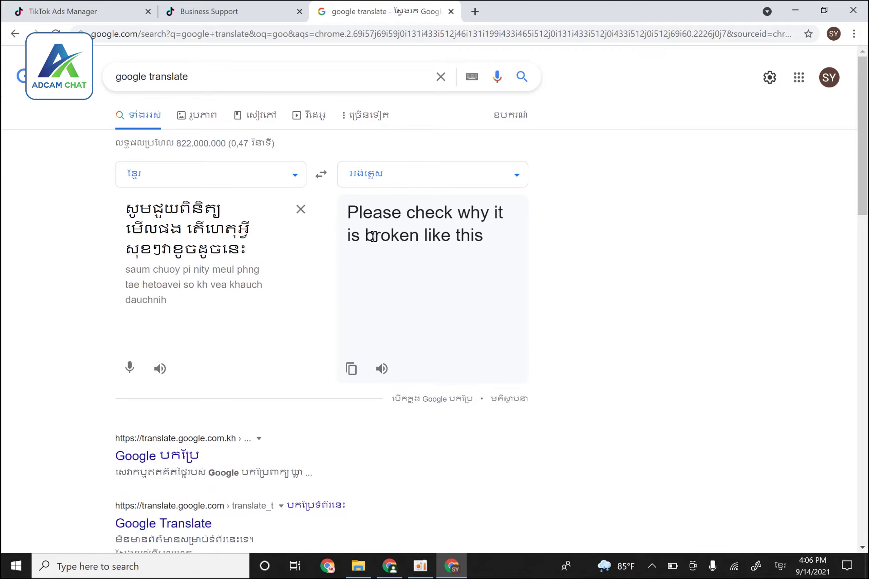
drag(352, 213, 512, 264)
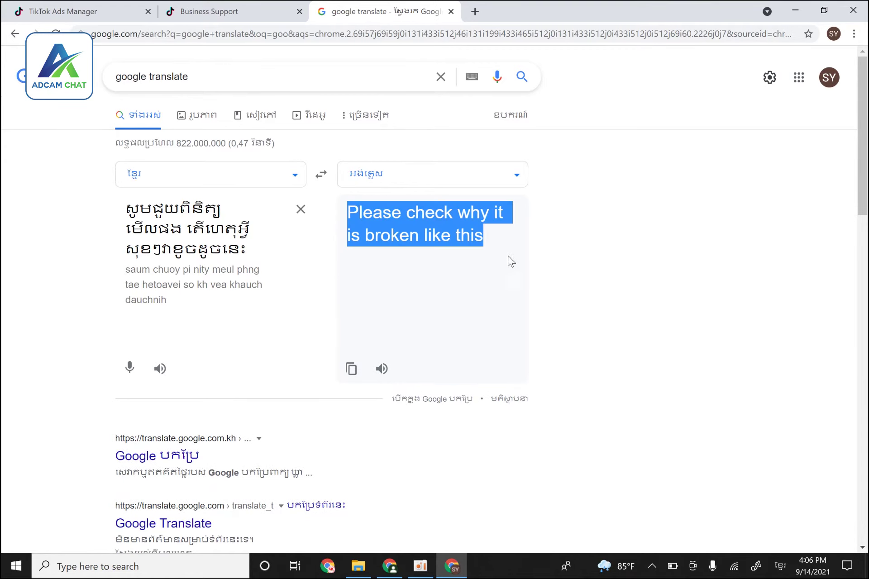
right_click(405, 236)
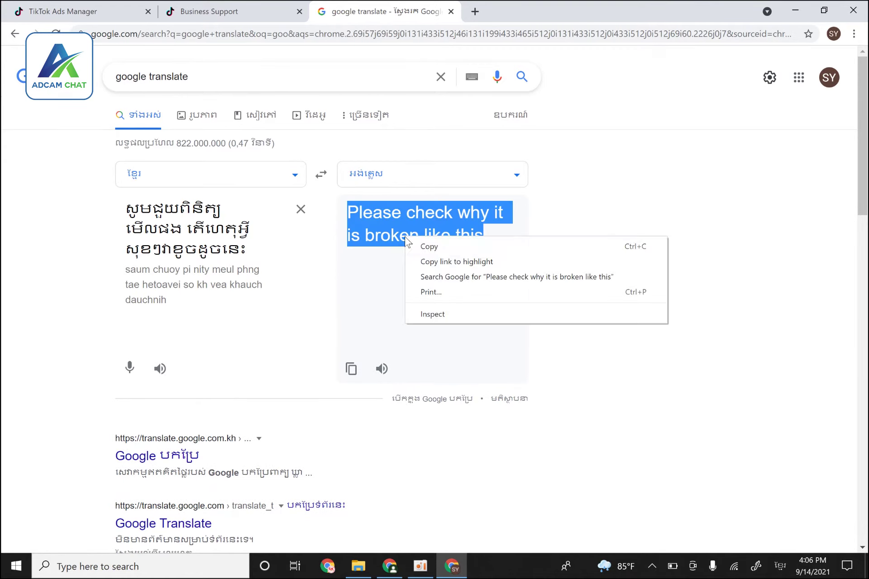
click(445, 249)
Paste the translation into Issue Description and replace 'broken' with 'Suspended'.
click(213, 9)
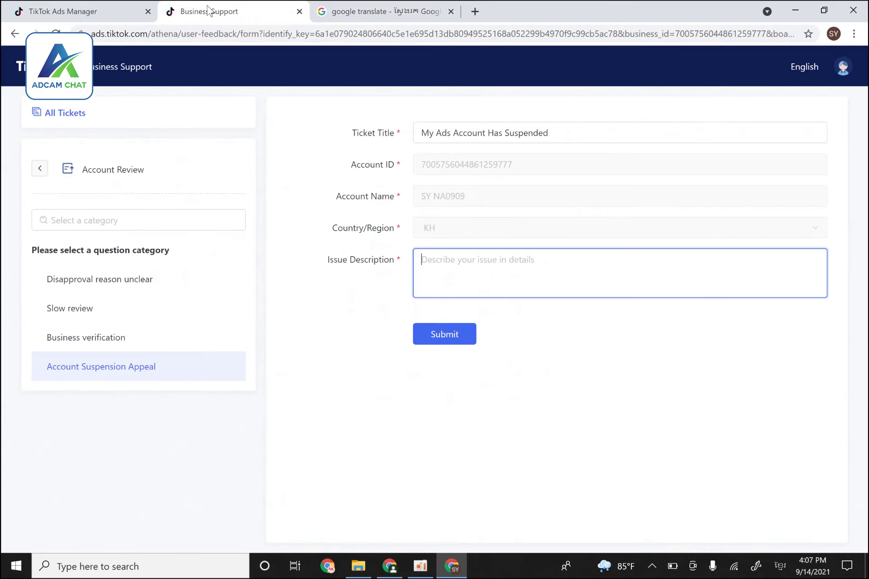
key(ctrl+v)
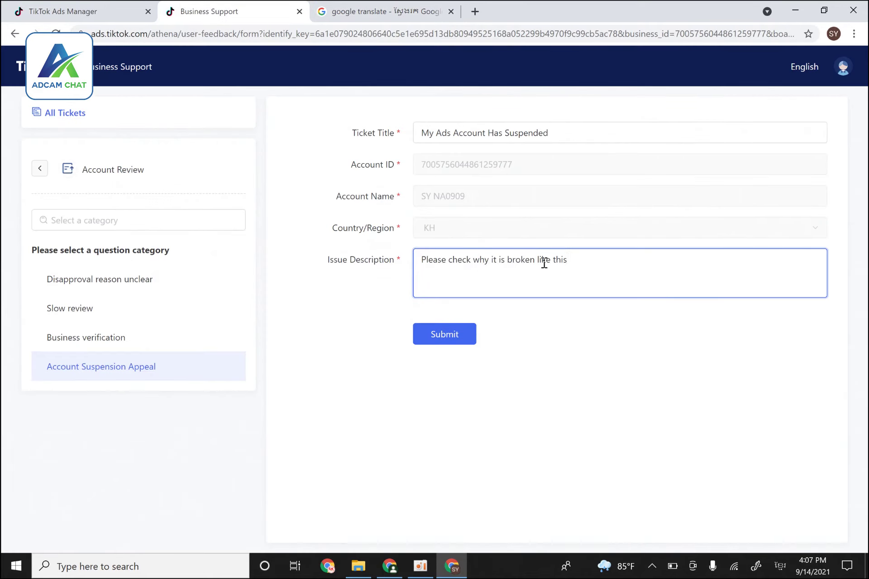
drag(535, 260, 507, 262)
drag(565, 128, 512, 138)
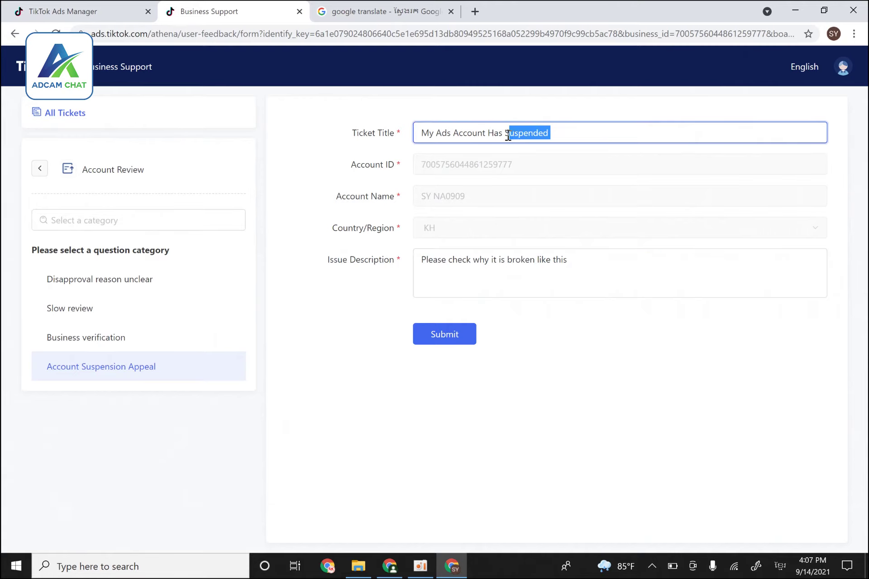
click(527, 266)
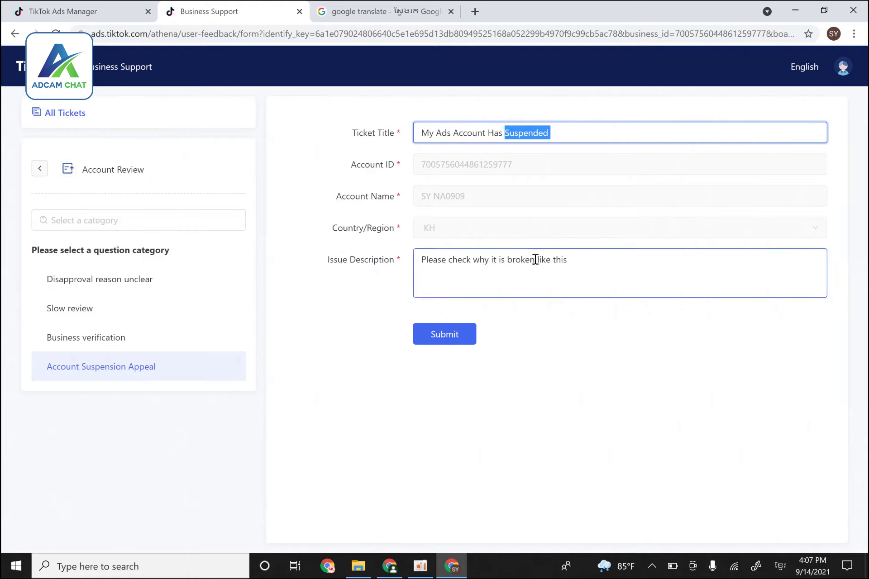
double_click(530, 262)
key(ctrl+v)
click(600, 265)
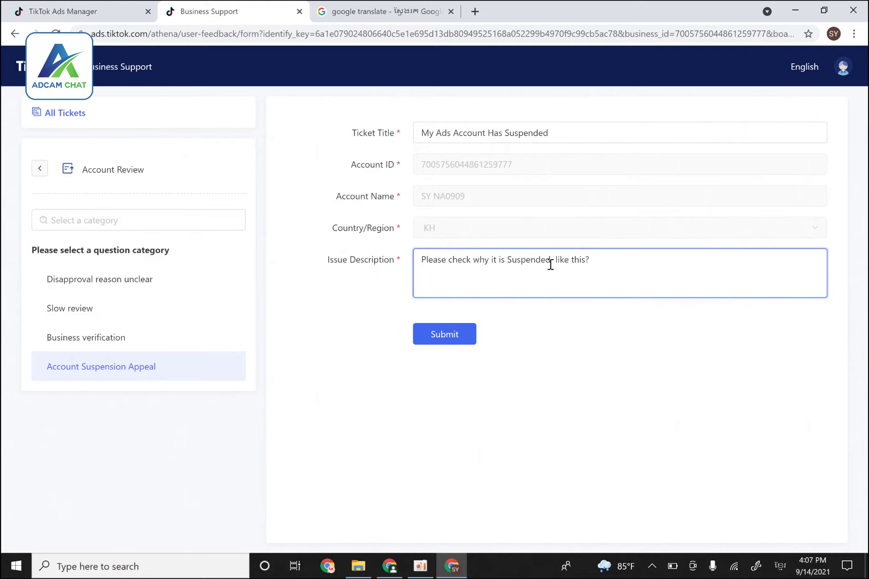
Prepend 'Dear TikTok Team!' to the description and leave the form for All Tickets.
click(422, 261)
text(ខោ)
key(BackSpace)
key(BackSpace)
text(Dear TikTok Team!)
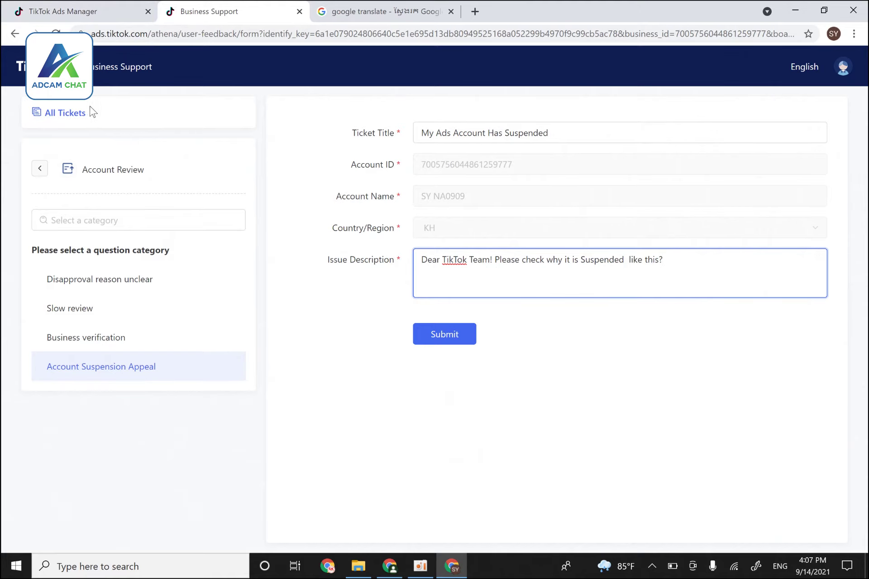
click(70, 113)
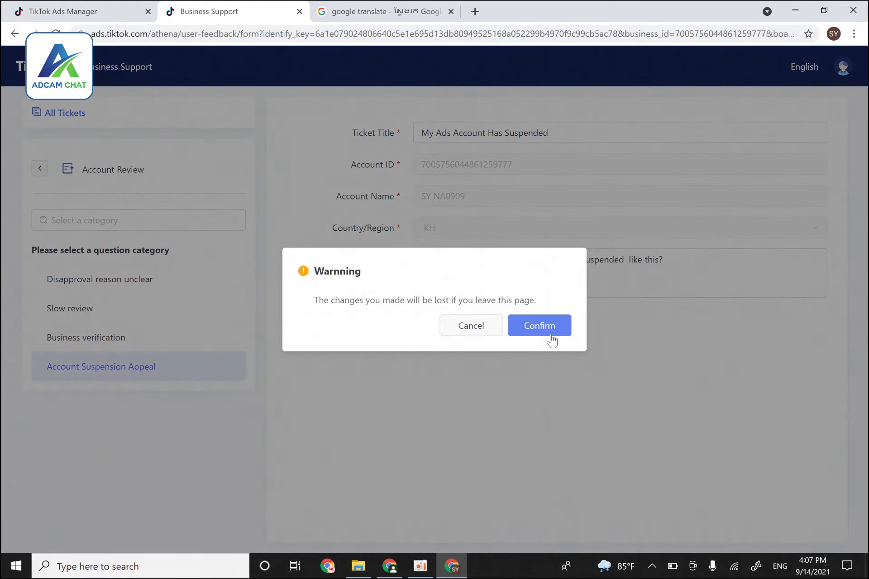
click(540, 326)
Open ticket 309224 'Help Me', scroll through its appeal messages, and select its page address.
click(140, 207)
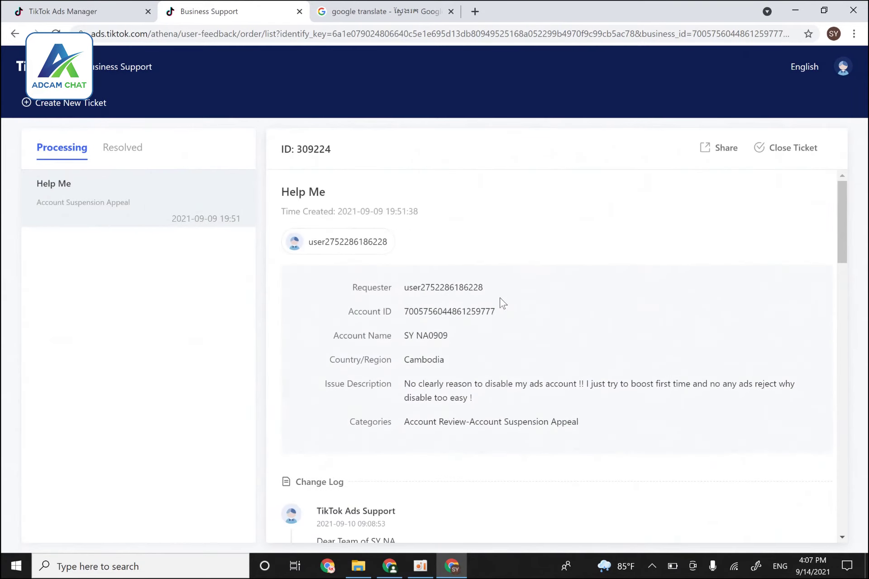
scroll(503, 304, down, 15)
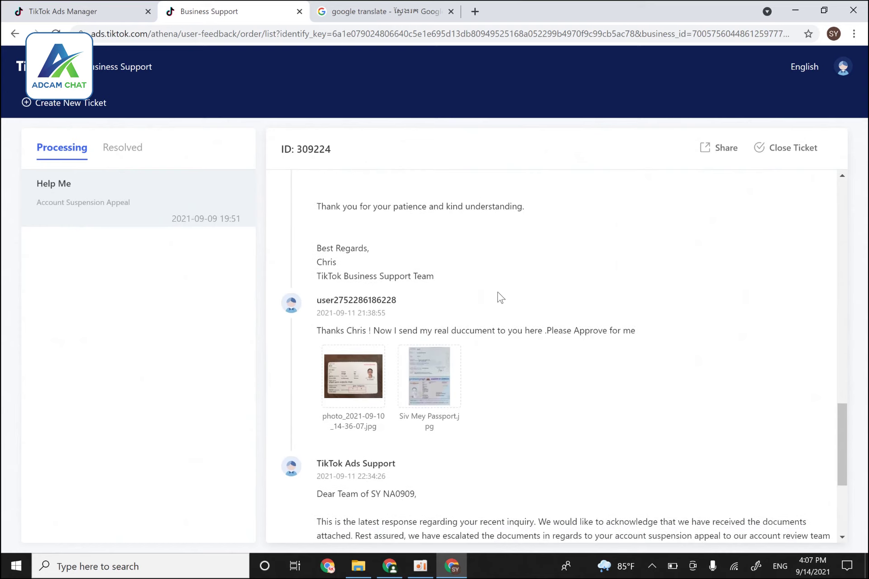
scroll(500, 297, down, 5)
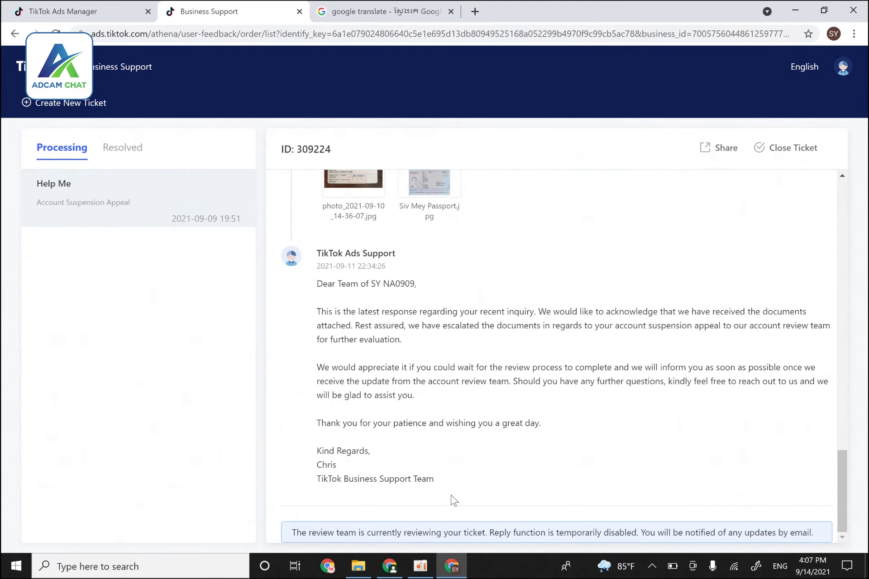
scroll(462, 511, up, 3)
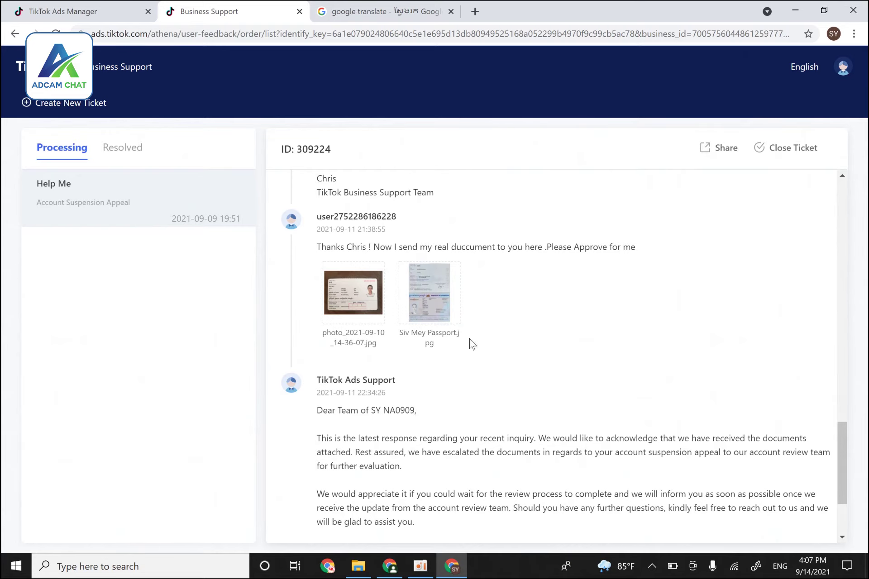
scroll(467, 348, up, 7)
scroll(459, 344, up, 6)
scroll(451, 330, down, 14)
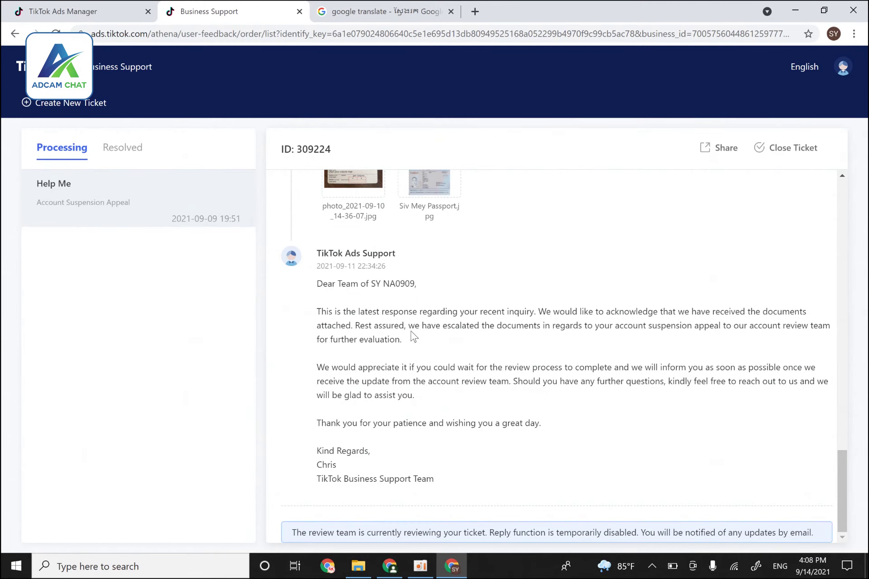
scroll(413, 336, up, 4)
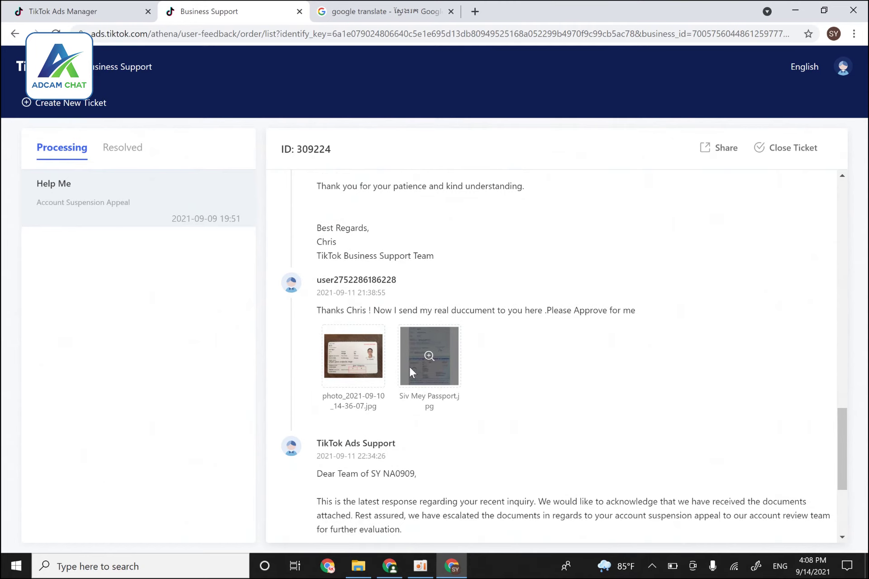
scroll(483, 263, down, 4)
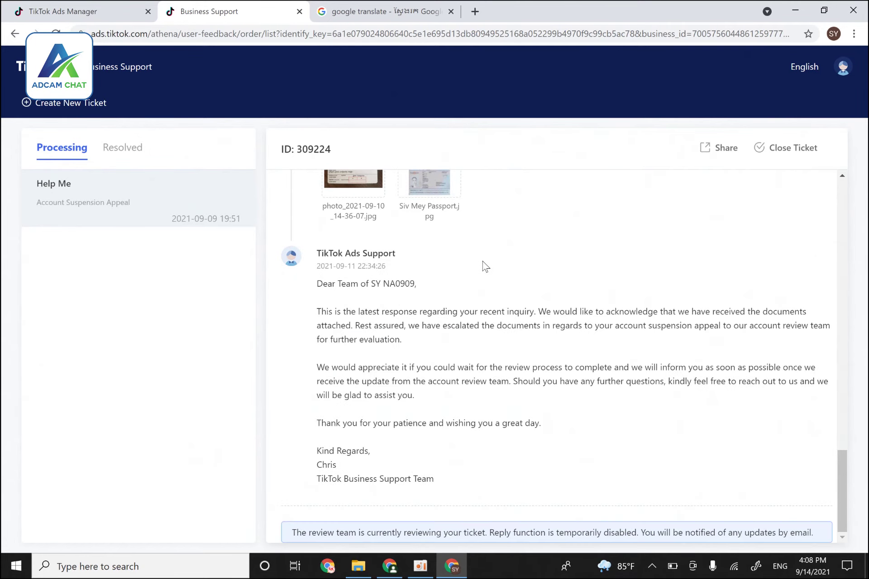
scroll(397, 270, up, 16)
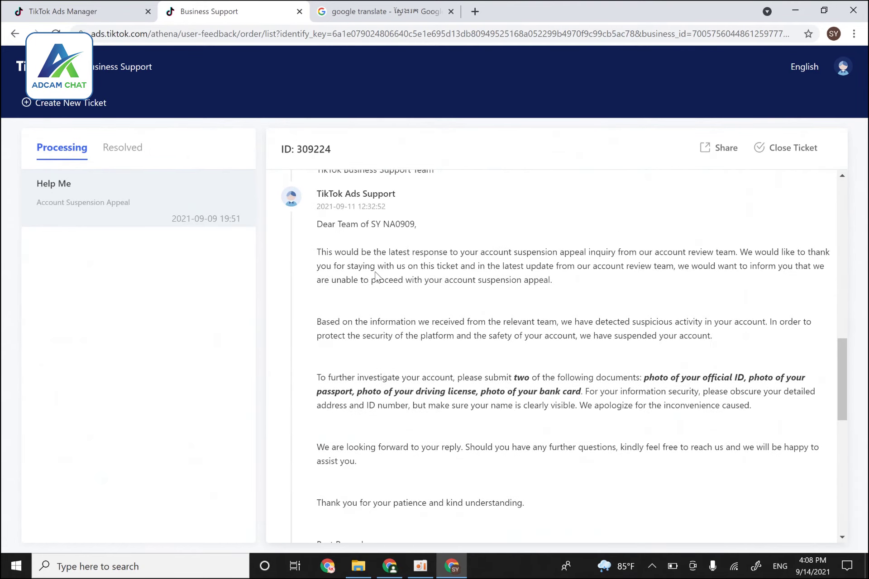
scroll(376, 271, up, 12)
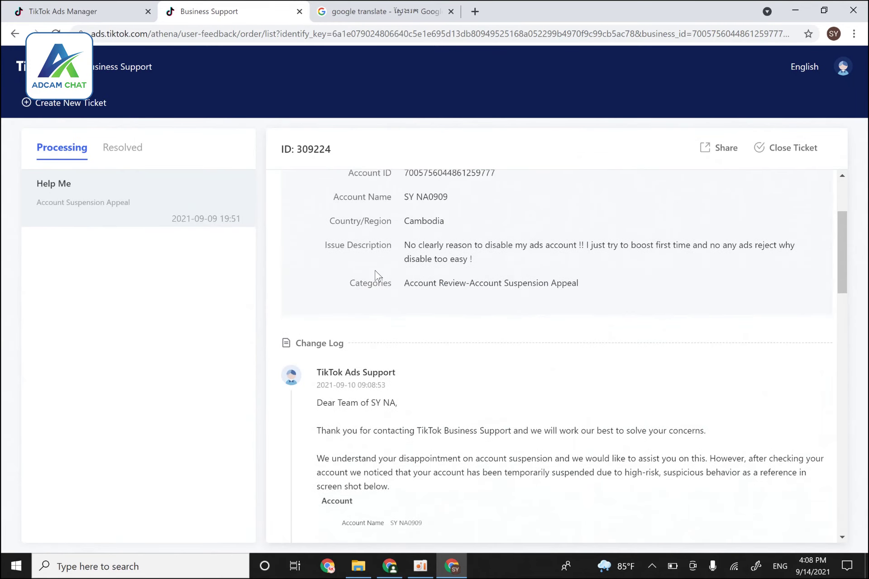
scroll(379, 276, down, 18)
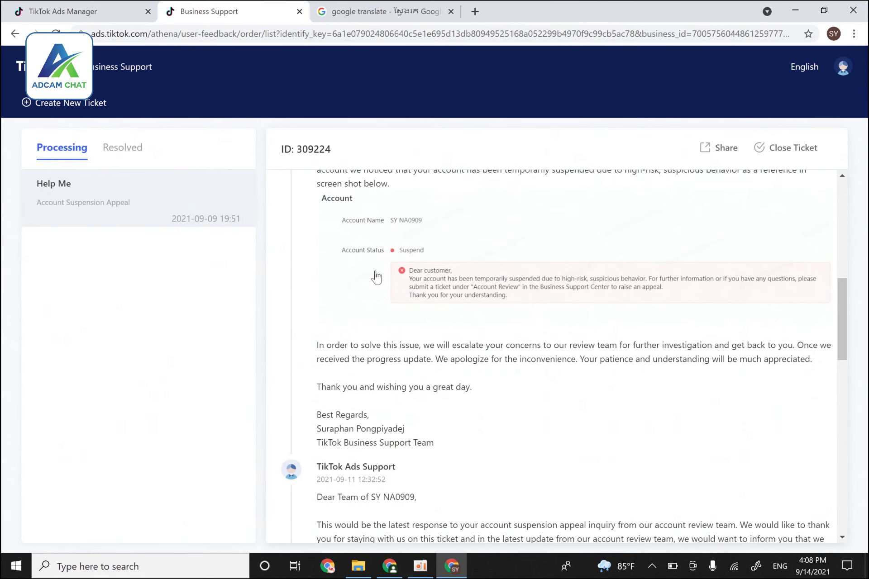
scroll(377, 271, down, 5)
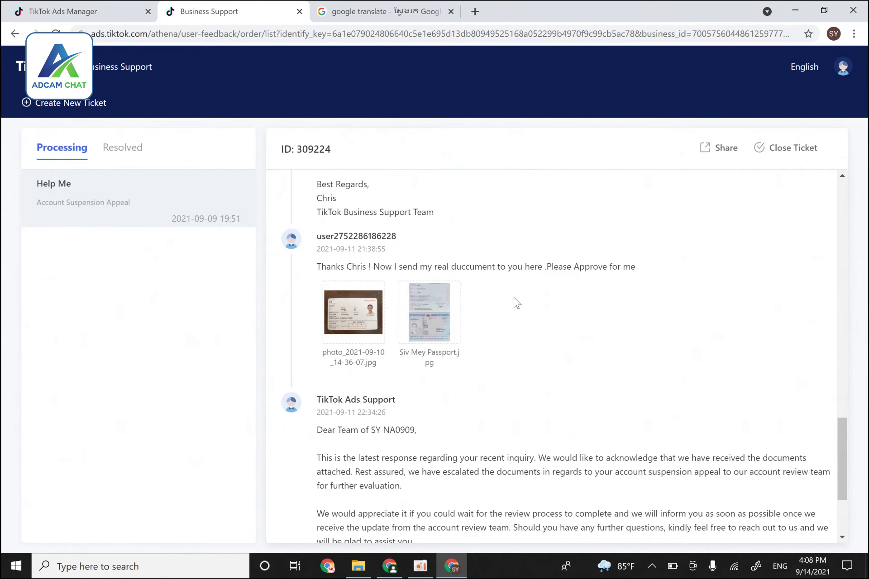
scroll(518, 303, up, 10)
scroll(516, 302, up, 4)
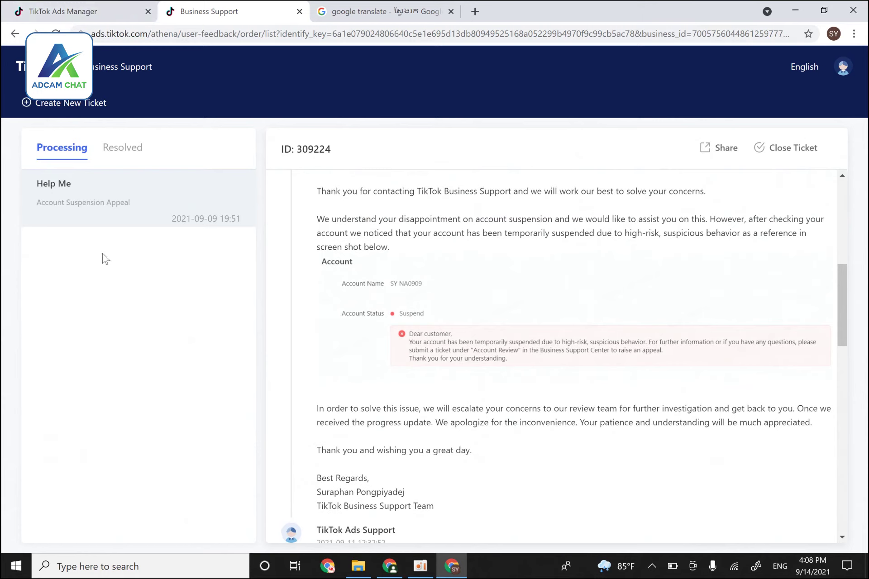
click(233, 34)
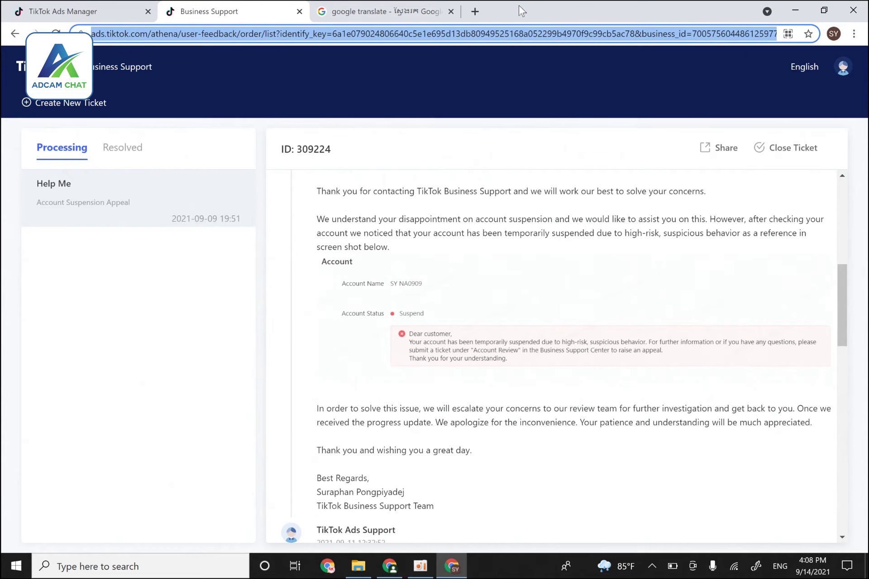
Load ticket 309224 from its copied link in a new tab, review it, then return to the Ads Manager Dashboard.
click(475, 11)
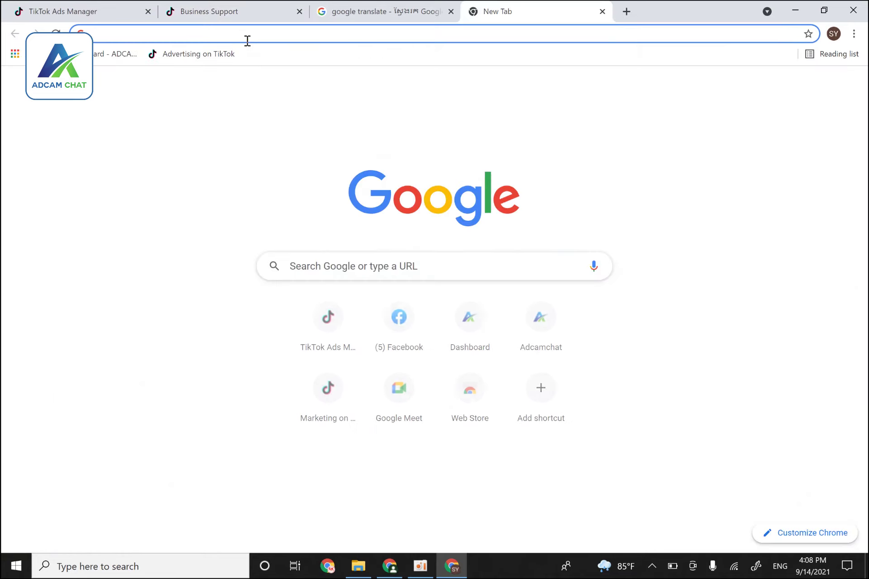
click(247, 39)
key(ctrl+v)
key(Return)
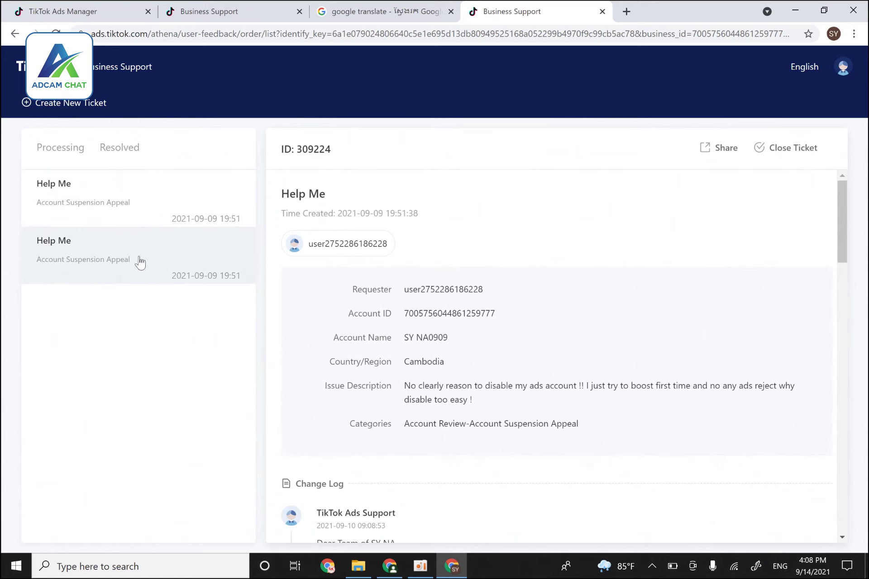
scroll(475, 275, down, 12)
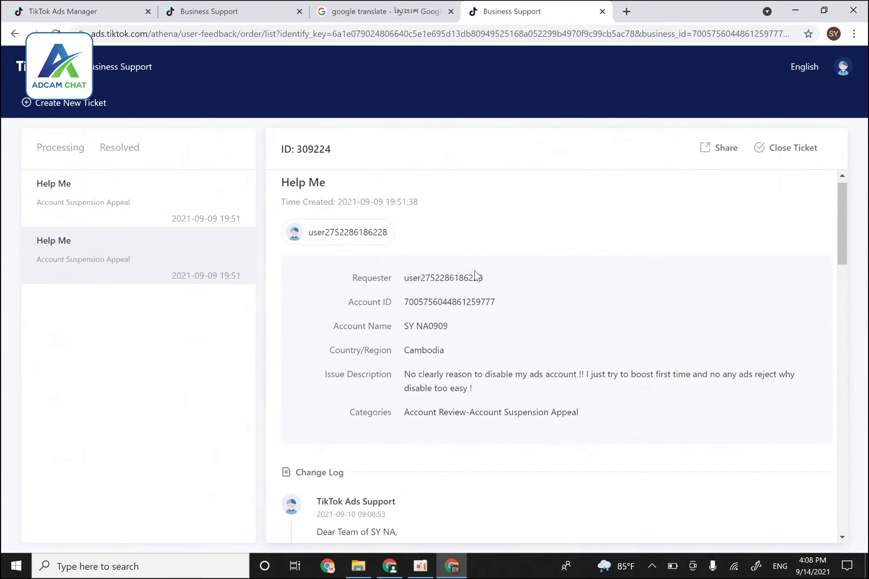
scroll(478, 280, down, 10)
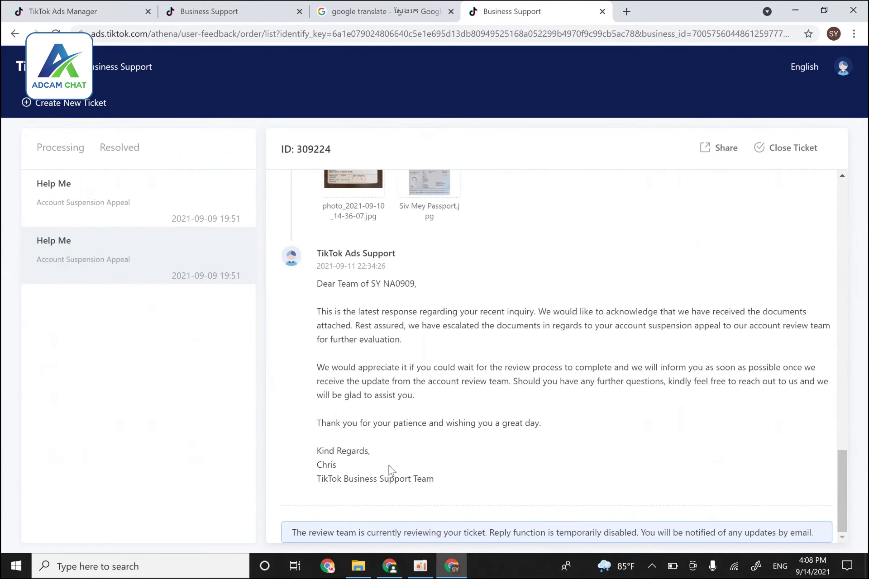
scroll(469, 315, up, 6)
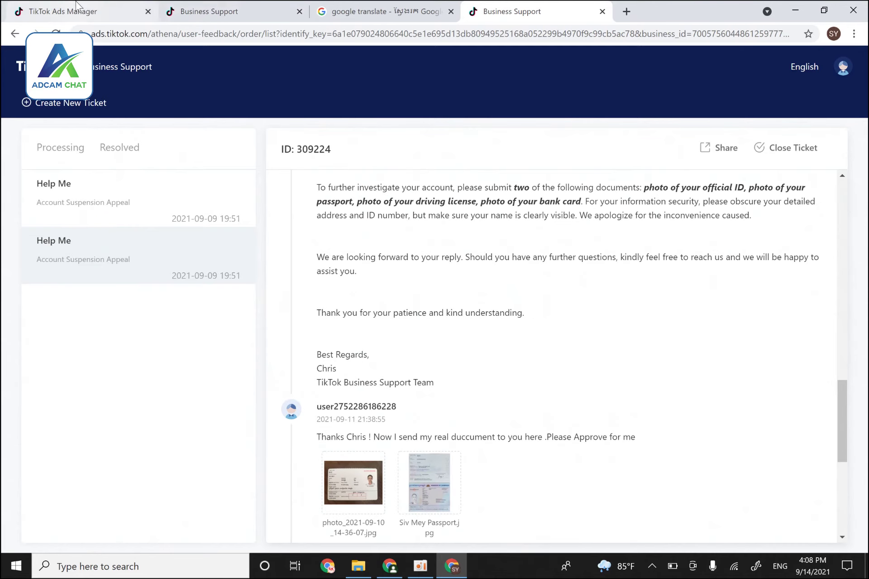
click(73, 10)
click(199, 72)
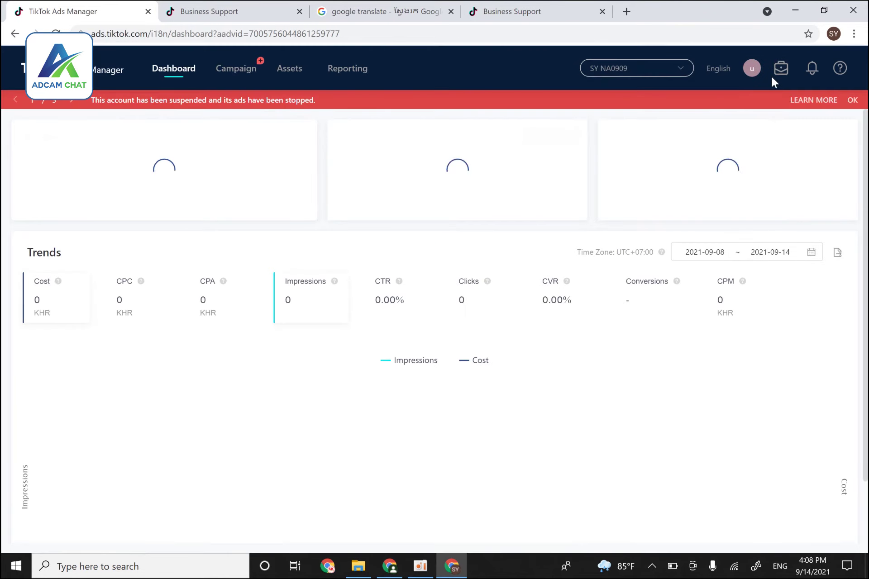
Check this account's notifications, then bring up the other account's window showing its 24-hour ticket-closing reminder.
click(813, 68)
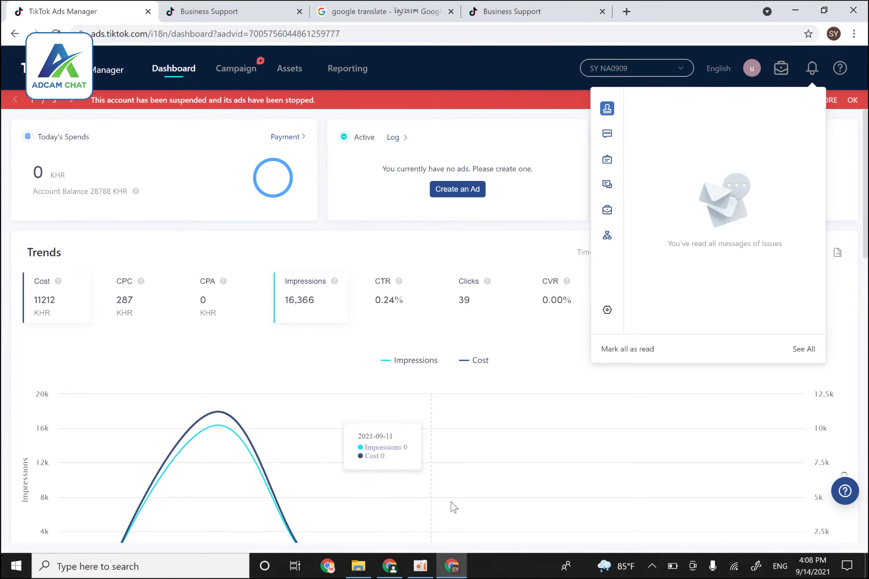
click(393, 569)
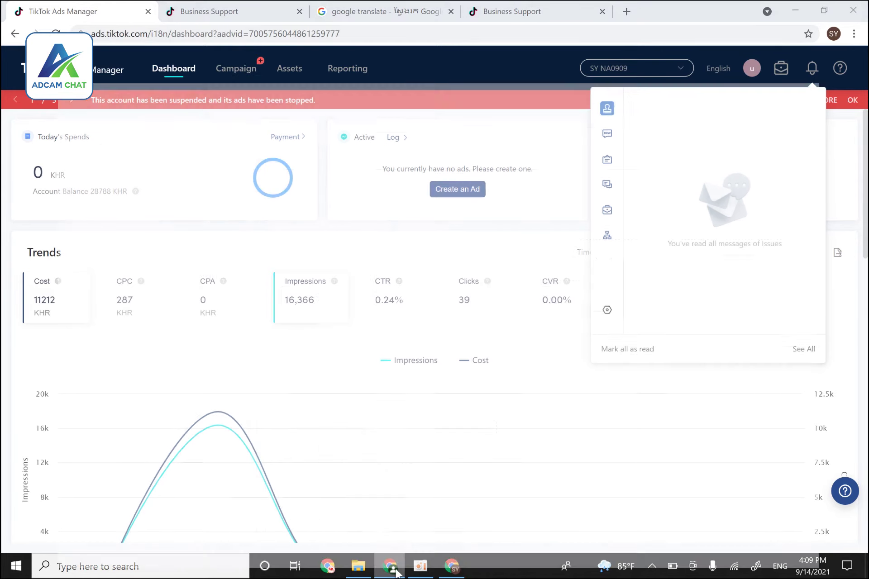
click(74, 13)
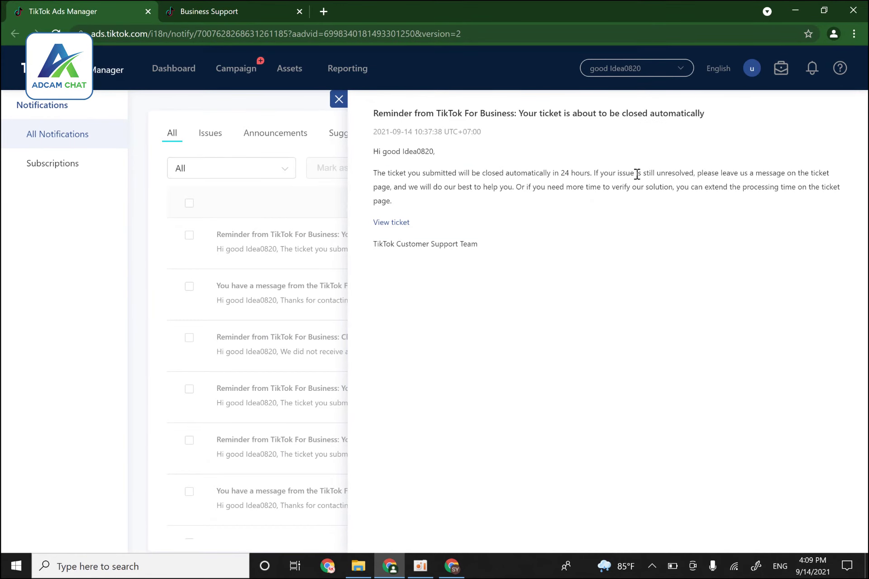
Open the appeal ticket linked from the reminder and read its issue description.
click(392, 223)
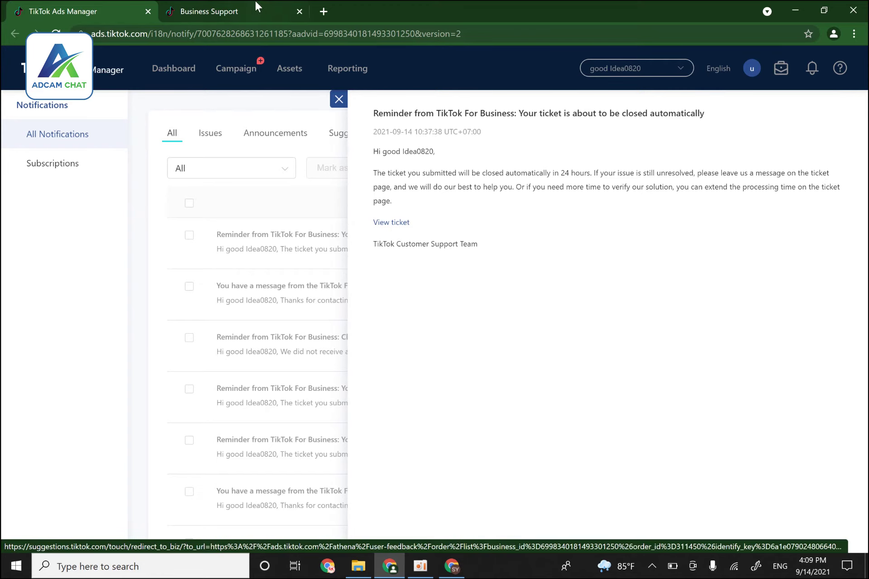
scroll(453, 235, up, 10)
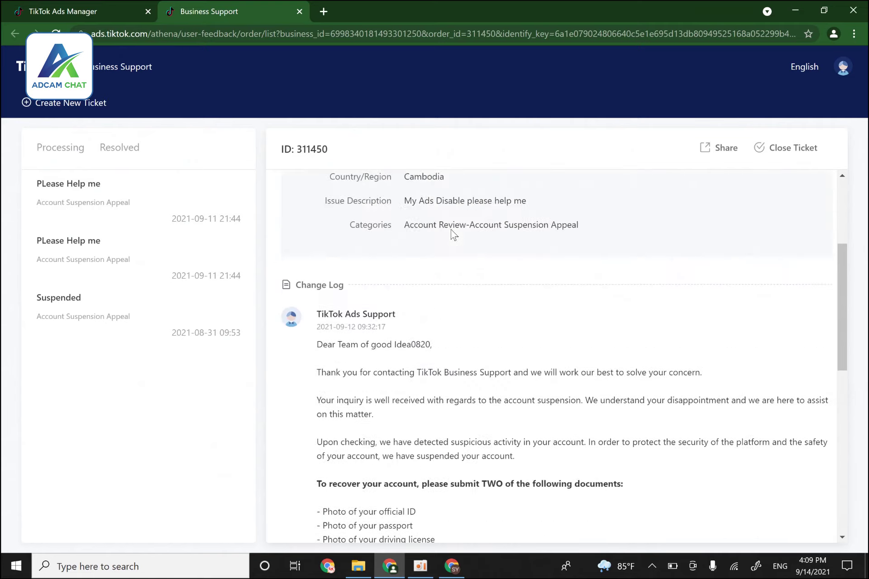
scroll(444, 234, down, 3)
scroll(451, 251, up, 2)
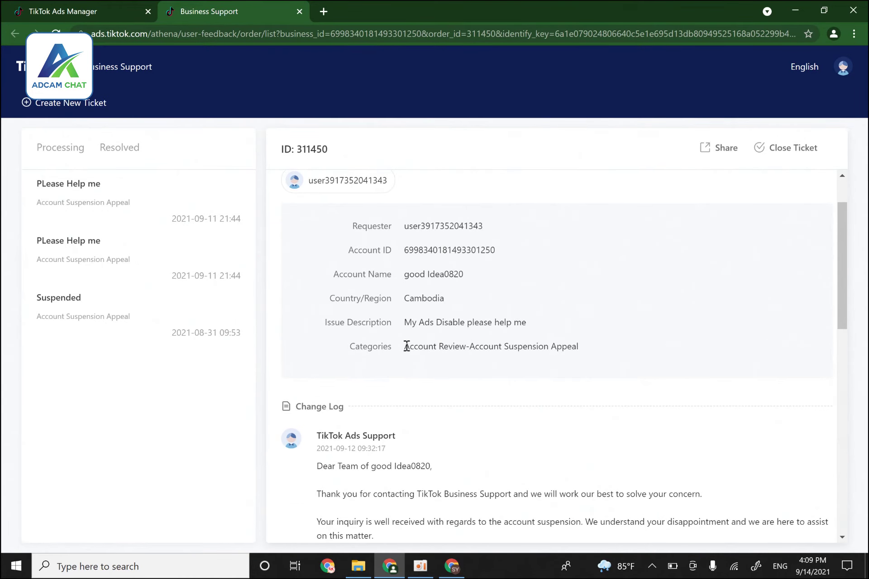
drag(401, 322, 541, 329)
scroll(519, 322, down, 8)
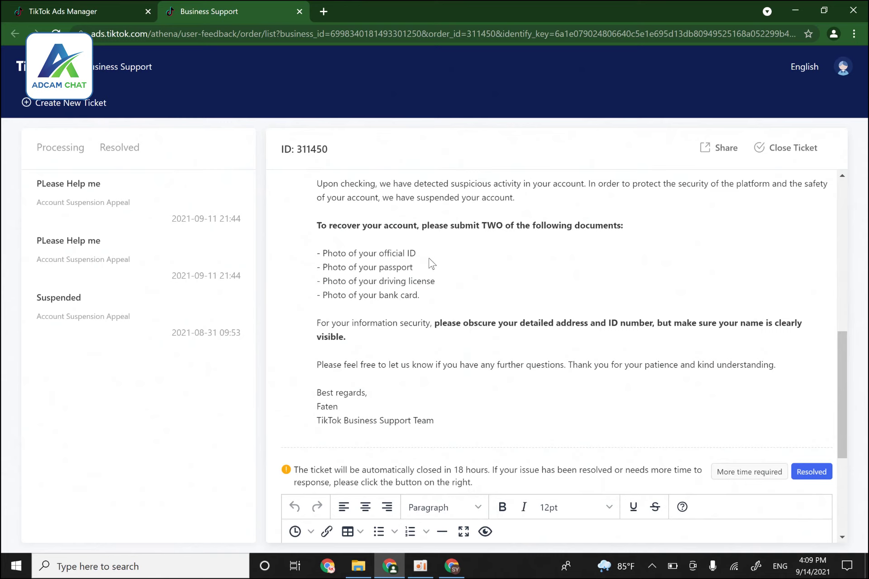
scroll(432, 262, down, 1)
scroll(393, 280, up, 1)
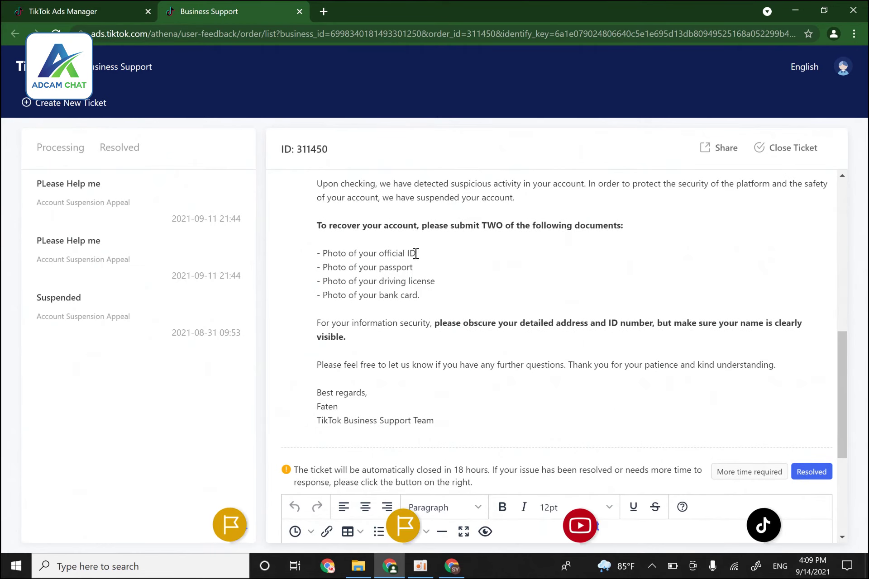
Highlight the accepted documents: official ID, passport, driving license and bank card.
drag(416, 252, 325, 256)
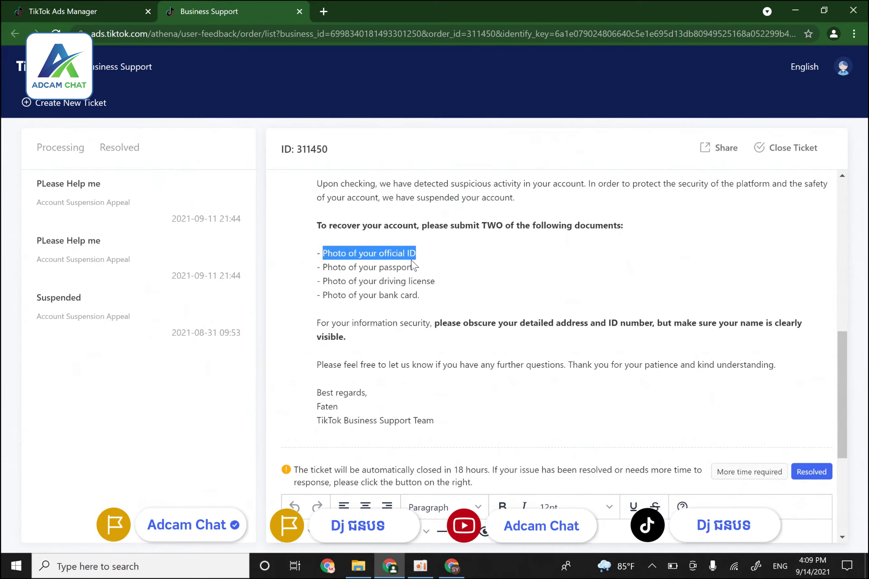
drag(412, 267, 332, 268)
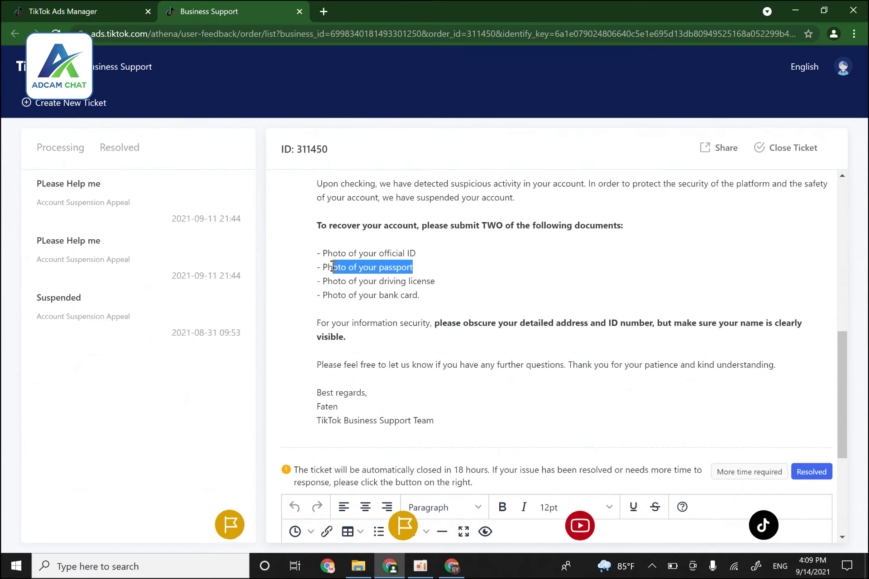
drag(434, 280, 354, 281)
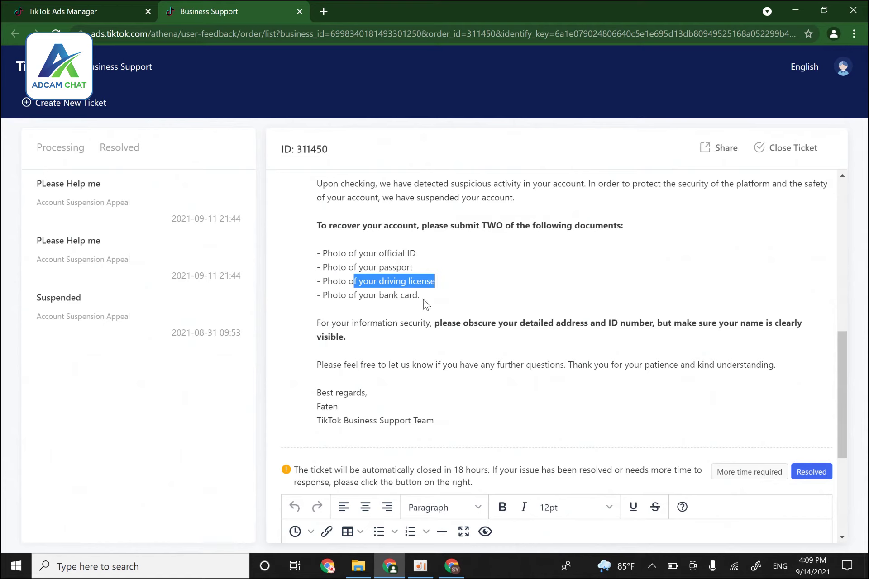
drag(421, 295, 352, 296)
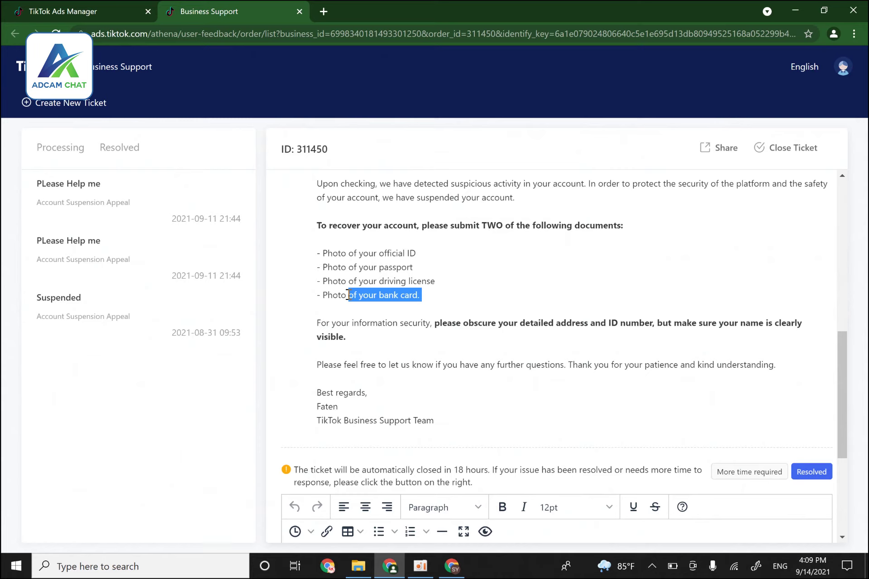
click(422, 296)
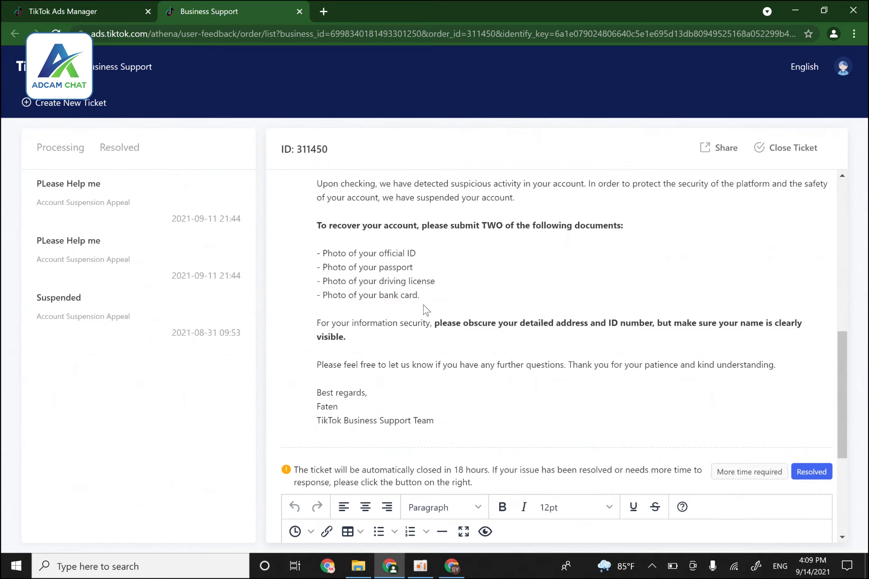
Re-highlight the passport, official ID and driving license requirements, then scroll to the reply area.
drag(413, 271, 363, 271)
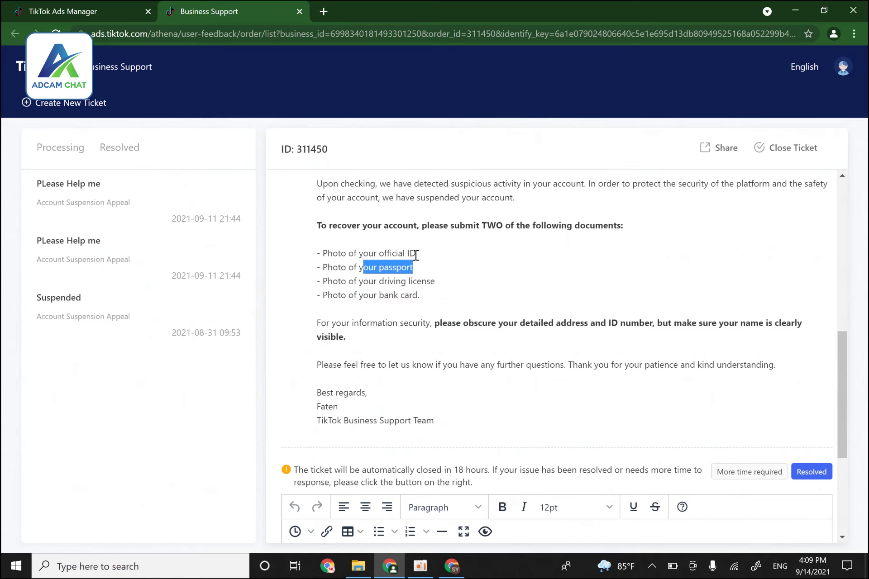
drag(416, 255, 367, 254)
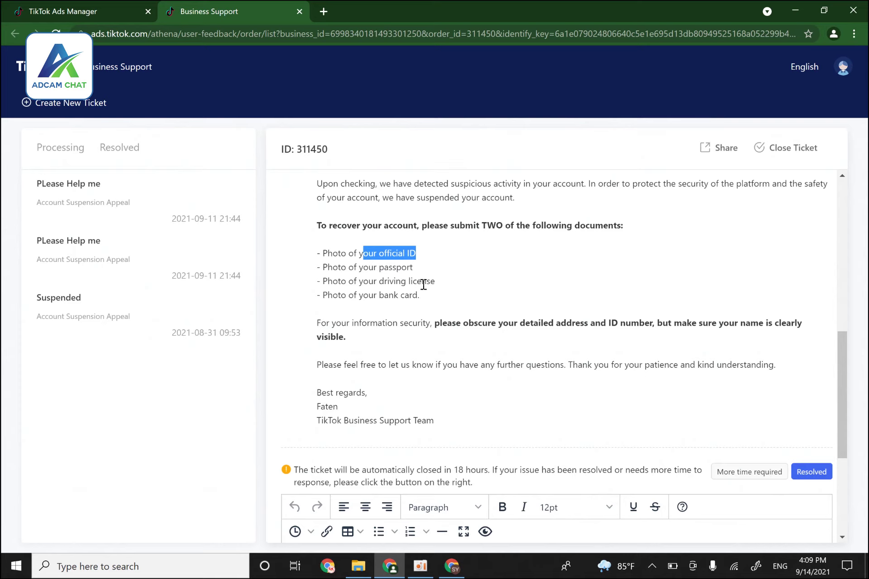
drag(435, 282, 369, 281)
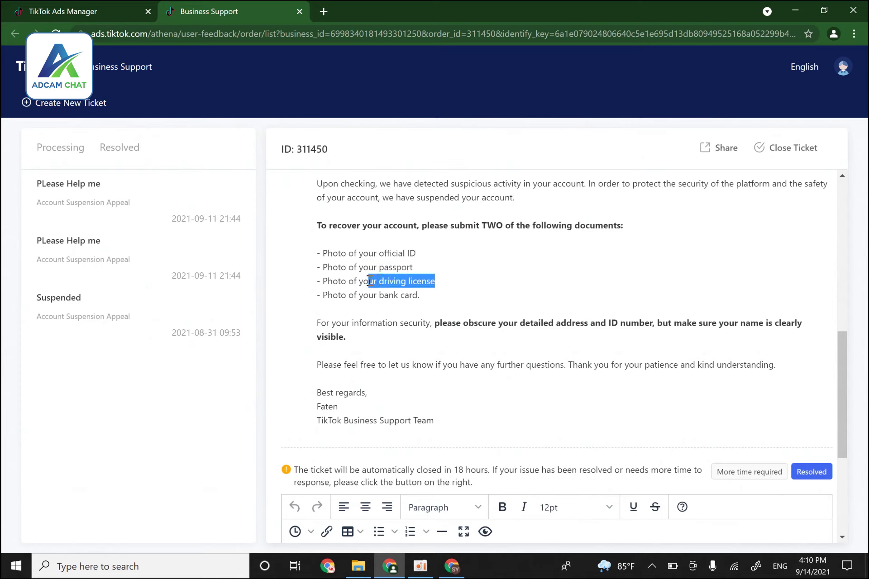
mouse_move(317, 257)
mouse_down()
mouse_move(330, 272)
mouse_move(424, 304)
mouse_move(381, 281)
mouse_move(340, 281)
mouse_move(312, 263)
mouse_up()
click(426, 301)
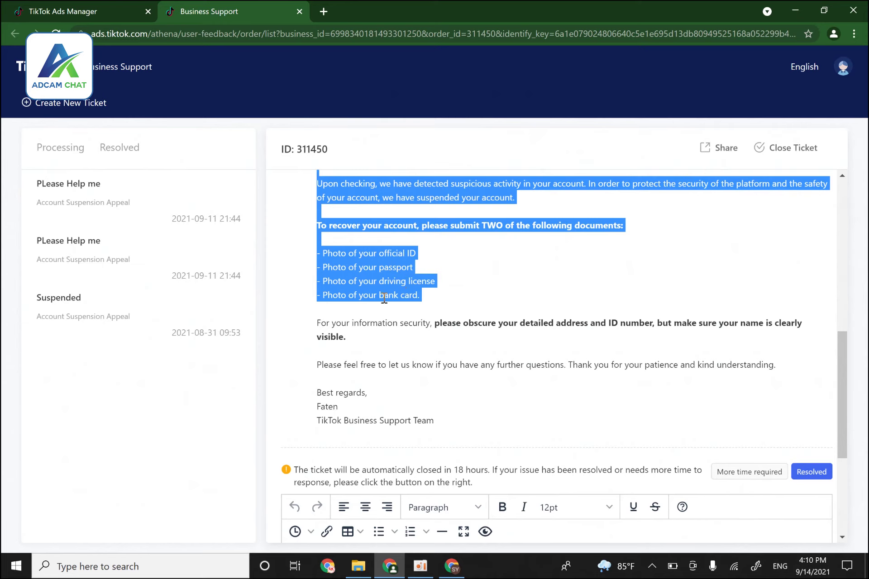
scroll(384, 299, down, 3)
scroll(409, 281, up, 2)
scroll(420, 262, down, 2)
scroll(388, 277, up, 4)
scroll(381, 290, down, 3)
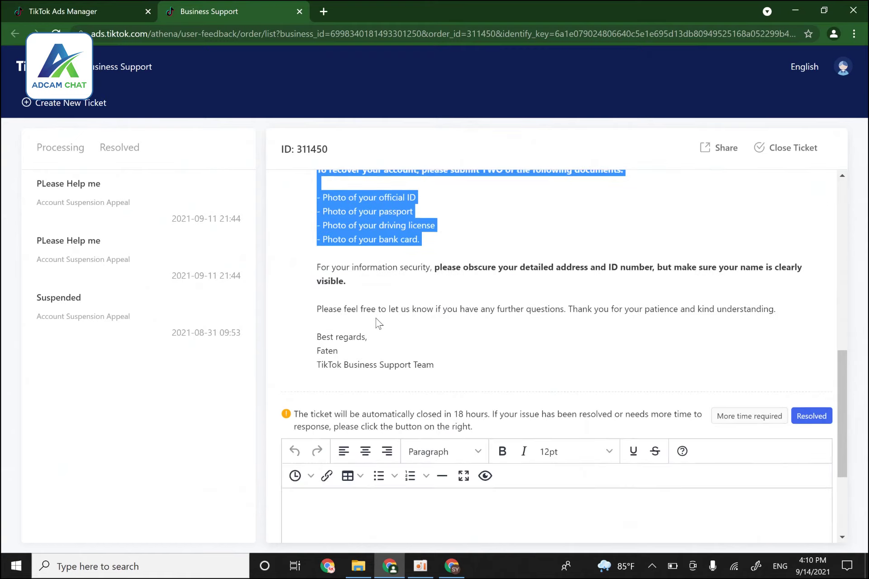
scroll(381, 321, down, 4)
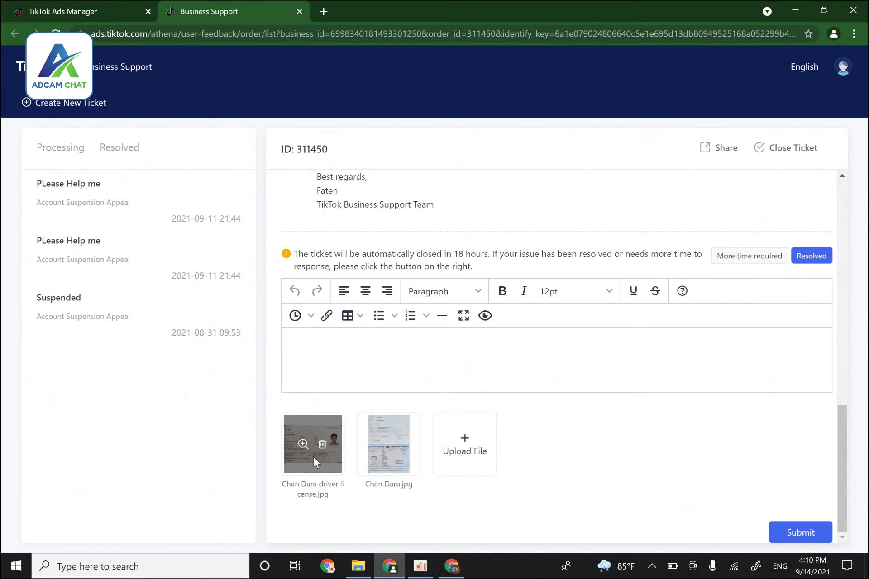
Write a reply telling the TikTok team here are my documents, please check and approve, thanks in advance.
click(359, 339)
text(Dea)
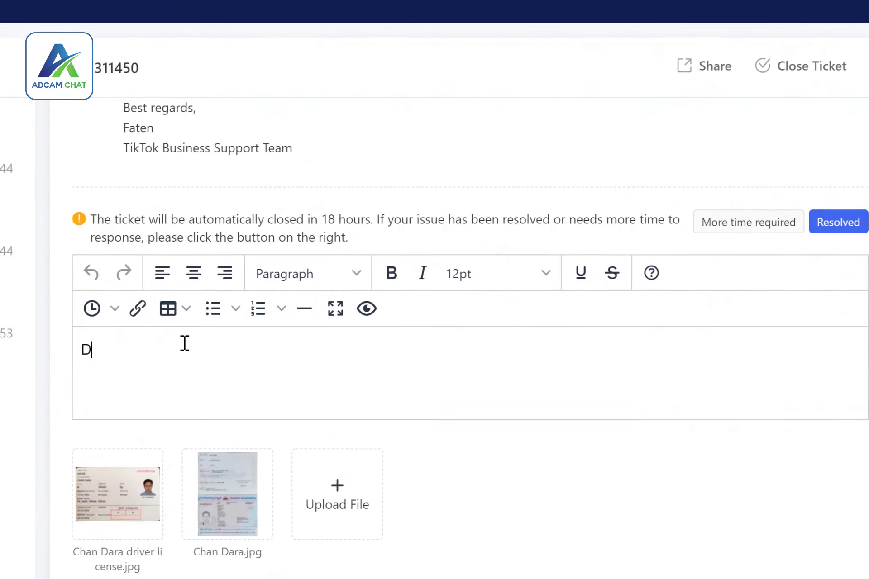
text(r)
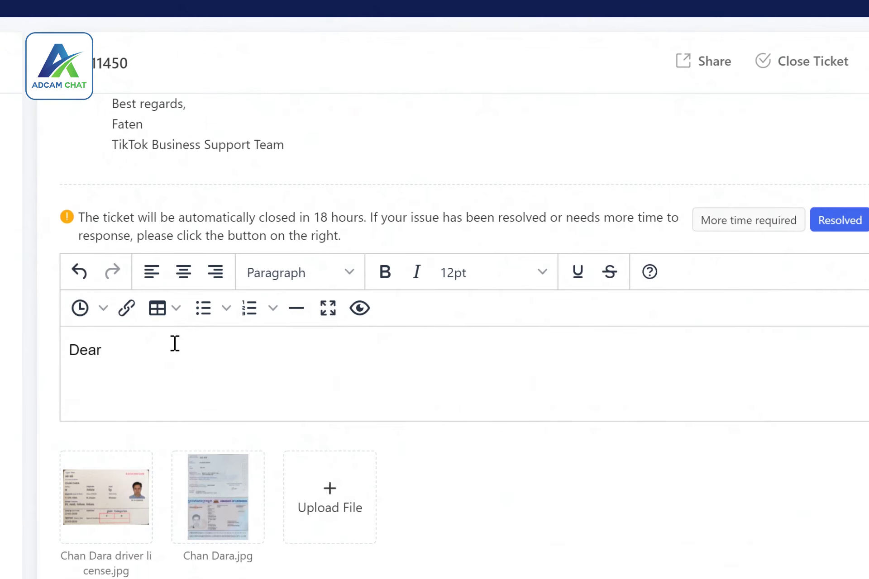
text( Tikok Team)
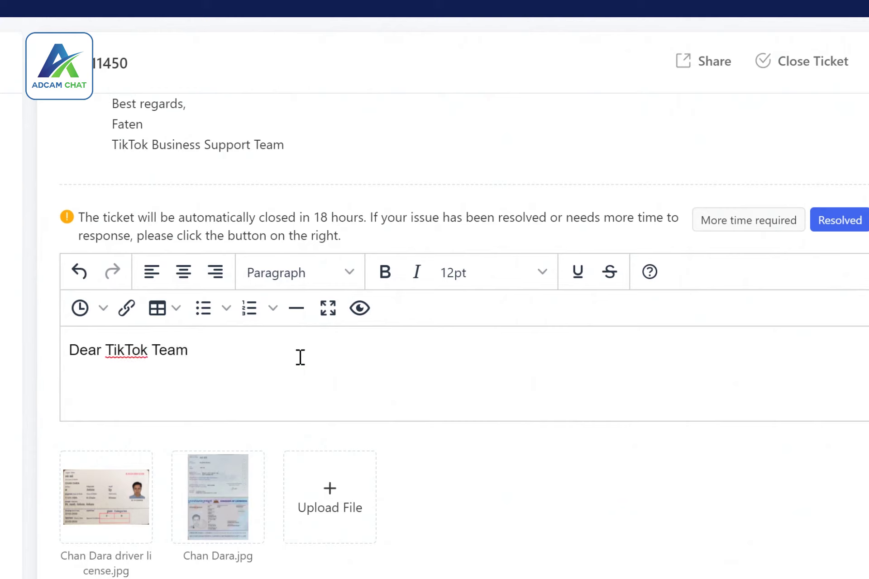
text( Here)
text( my)
text( dum)
text(ument)
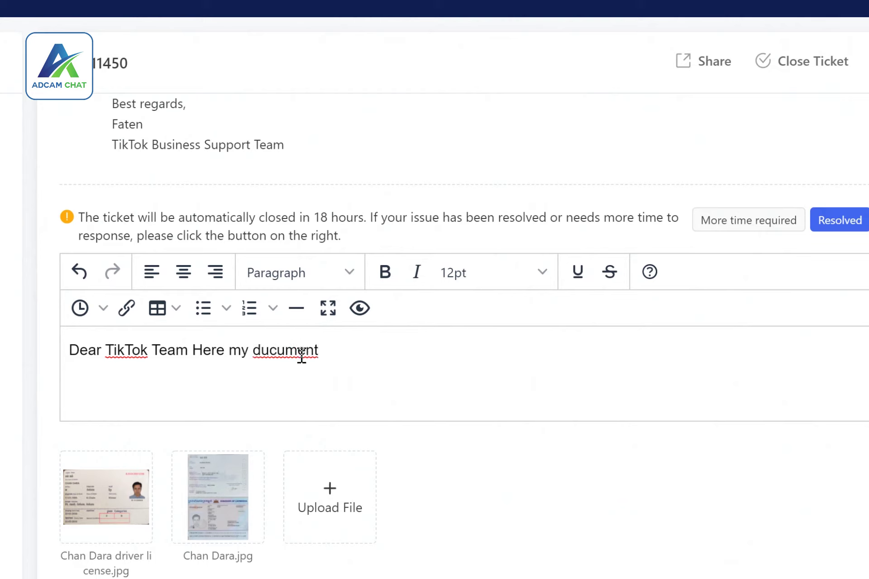
right_click(301, 355)
right_click(283, 347)
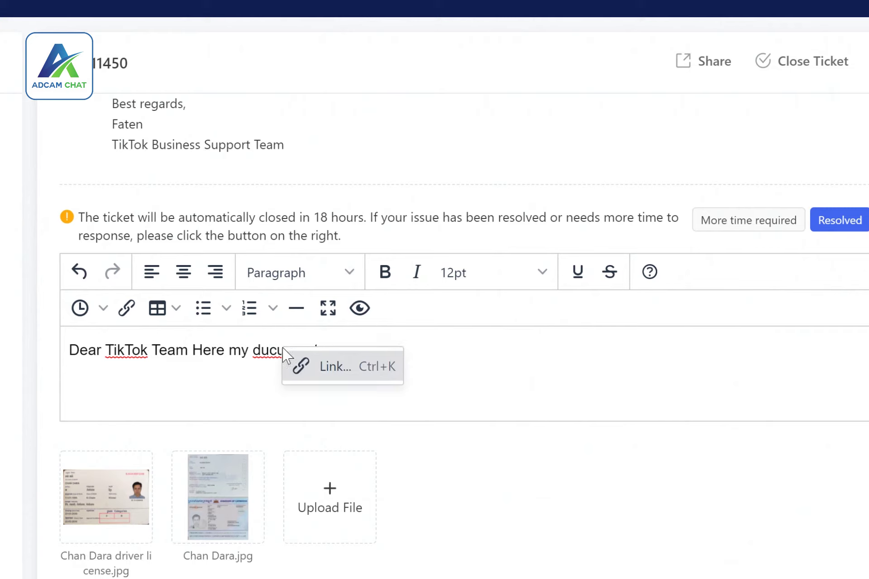
click(465, 355)
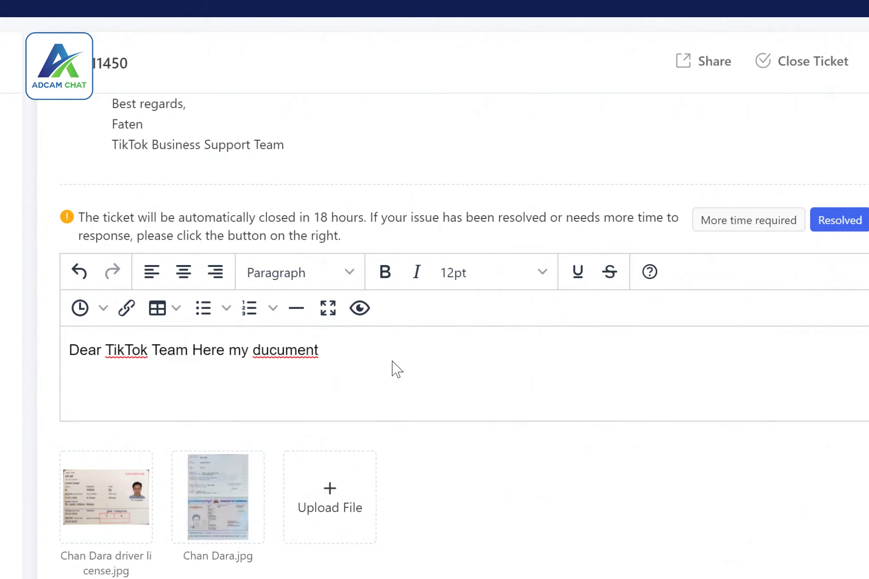
text(ples)
text(ase )
text(Check)
text( and Appr)
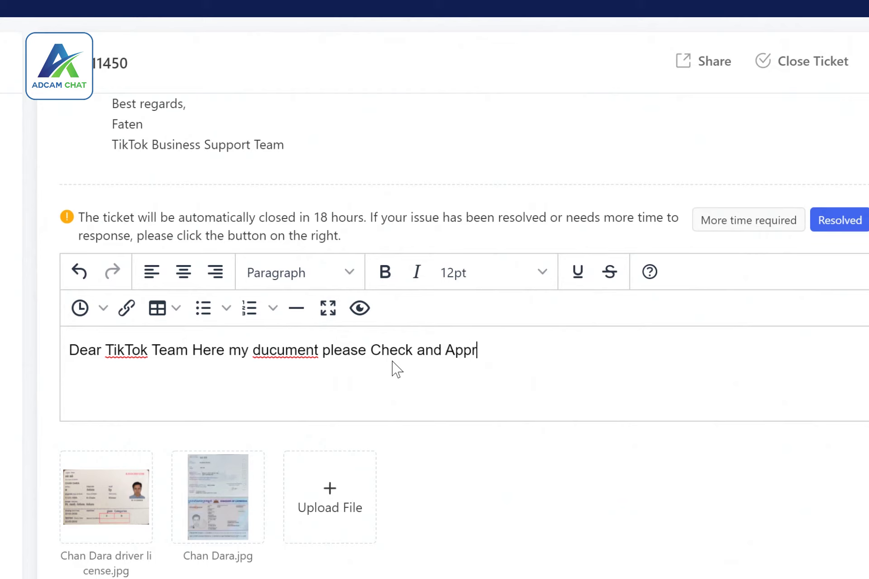
text(ove ! Thanks inj Advnce)
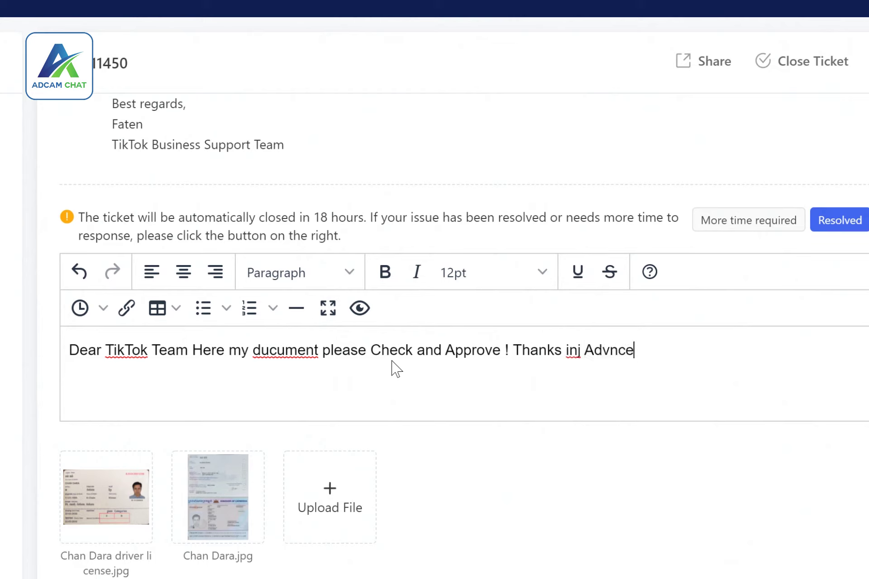
Correct the typos, changing 'Advnce' to 'Advance' and removing the stray 'j' after 'in'.
click(609, 351)
text(i)
key(BackSpace)
text(a)
click(648, 351)
drag(584, 350, 578, 351)
key(BackSpace)
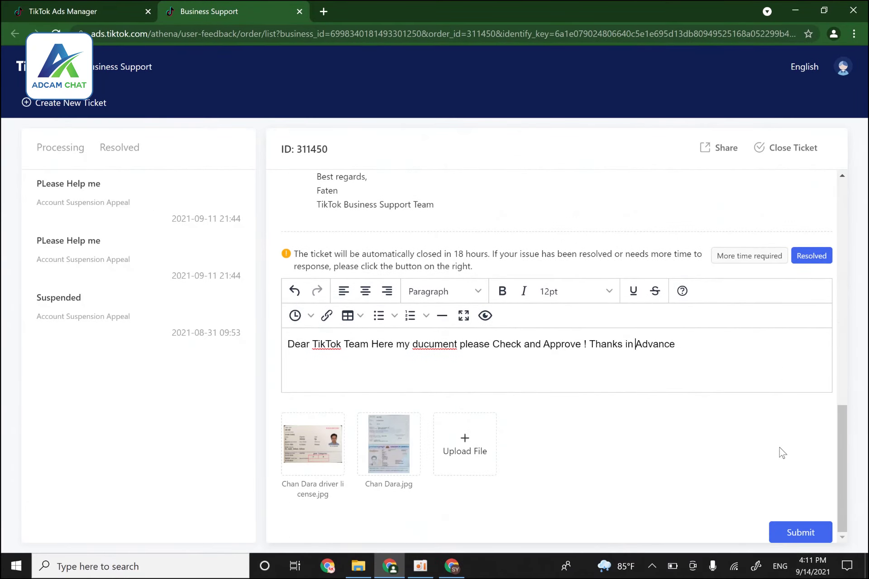
Submit and confirm the reply, then return to the Ads Manager dashboard.
click(799, 537)
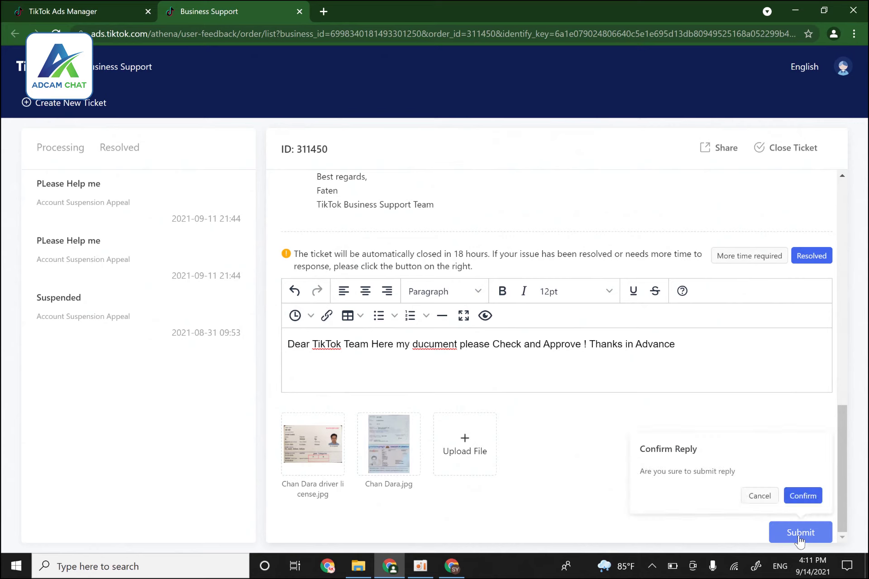
click(804, 495)
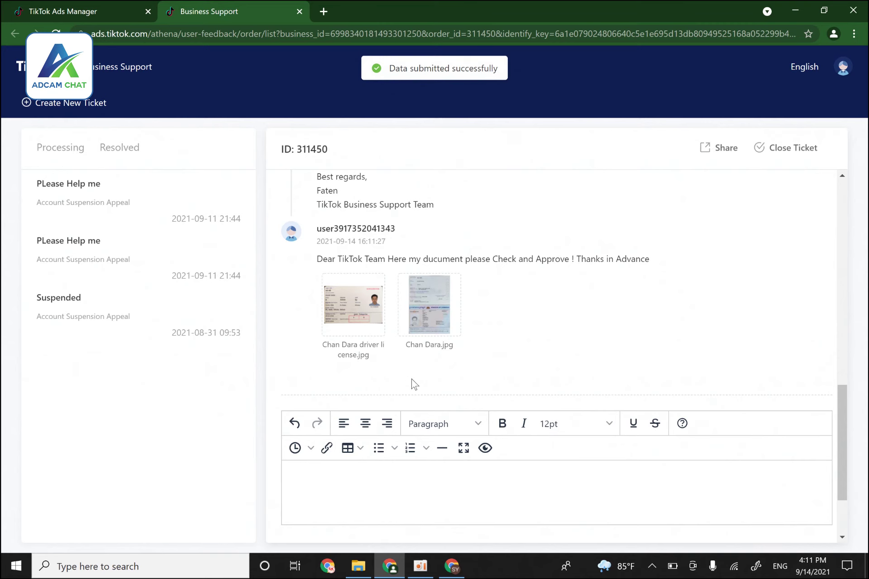
scroll(414, 384, up, 5)
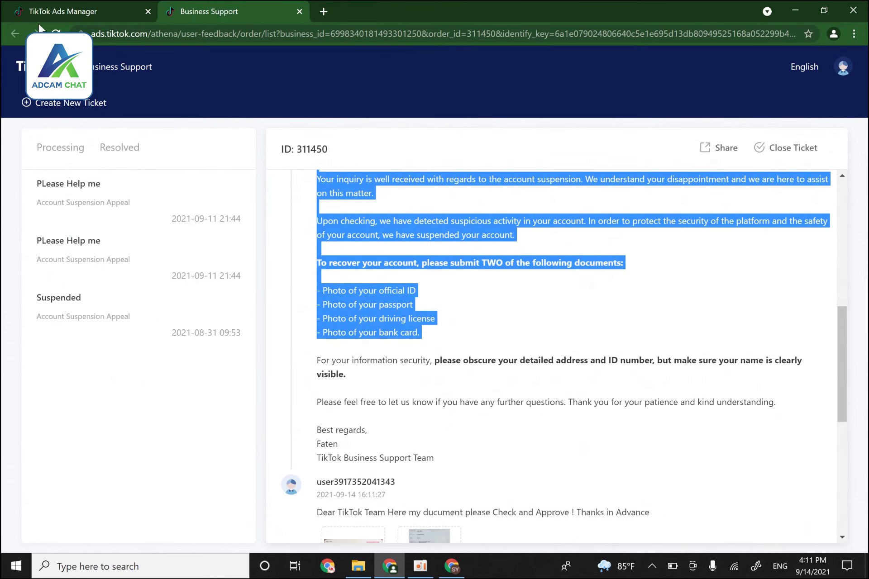
click(61, 7)
click(191, 68)
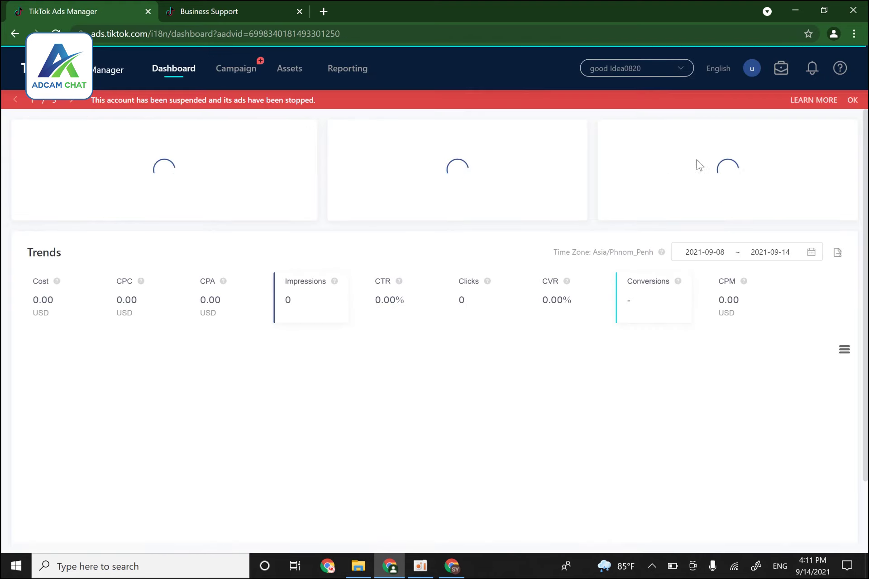
View and close the notifications panel, then minimize both Chrome windows to reveal the desktop.
mouse_move(812, 77)
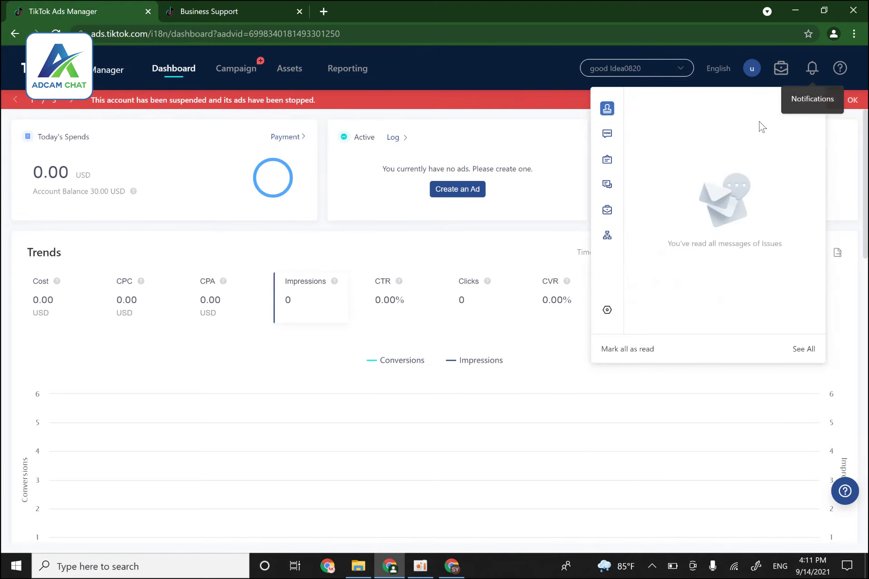
click(812, 72)
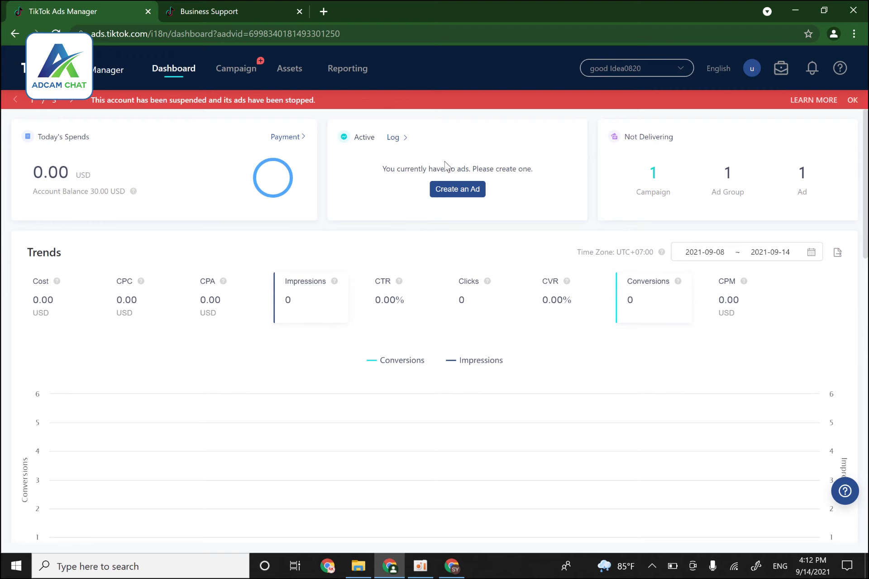
click(785, 9)
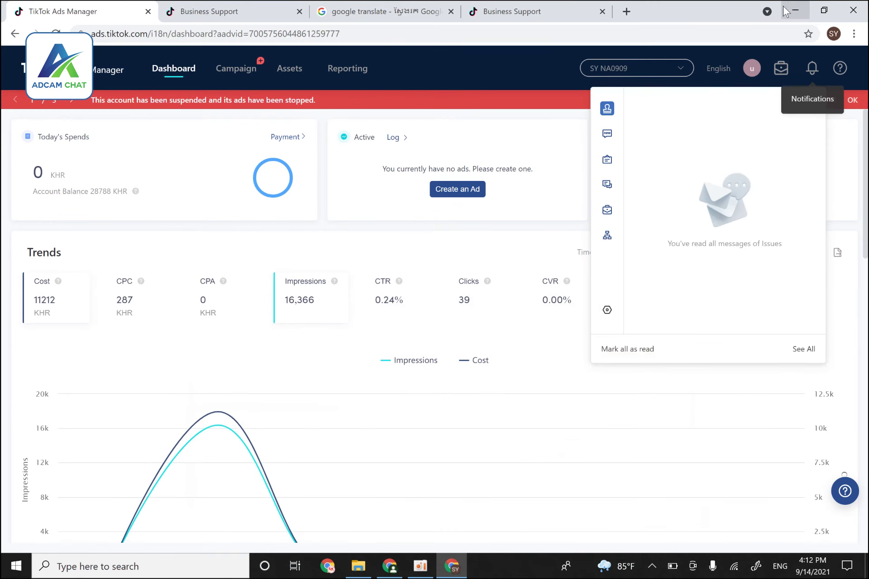
click(789, 5)
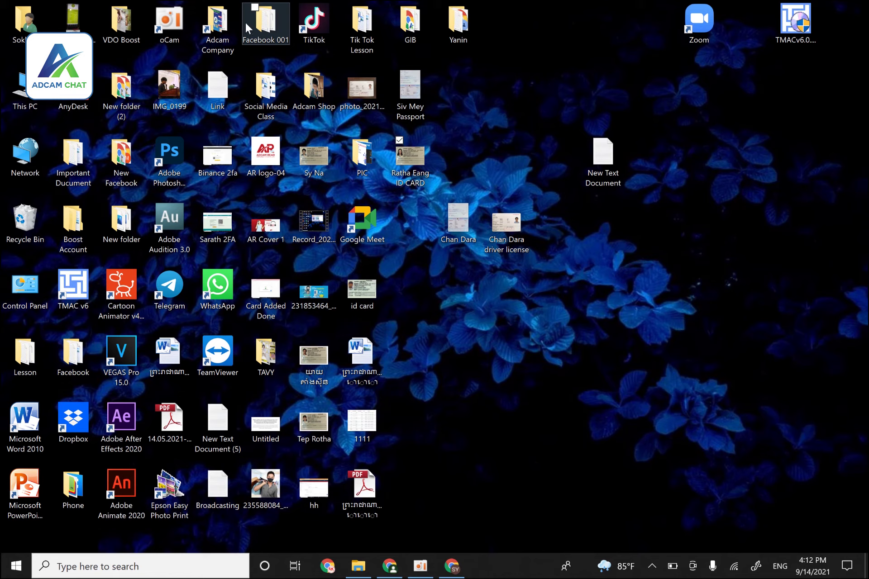
Navigate File Explorer to Tik Tok Lesson › Account Boost › Solved.
click(373, 20)
double_click(373, 21)
click(184, 137)
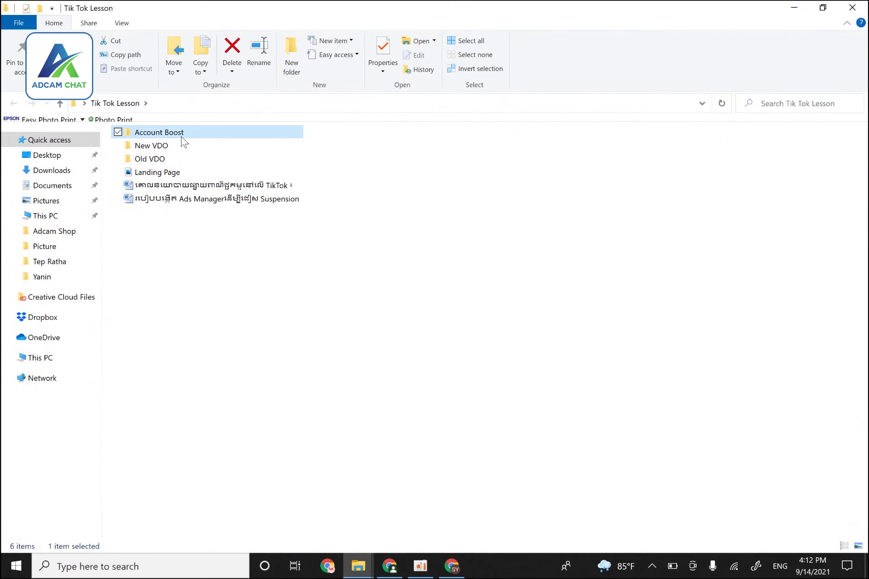
double_click(210, 135)
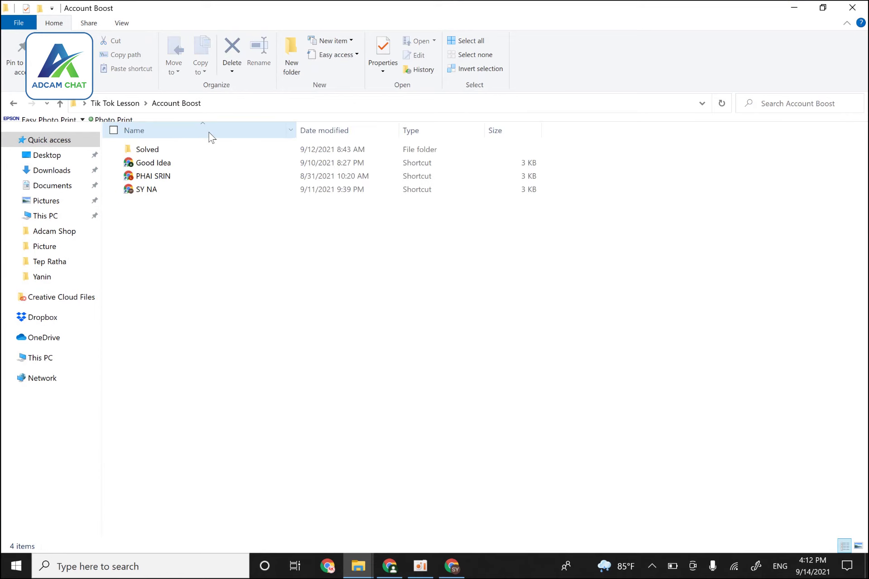
click(170, 194)
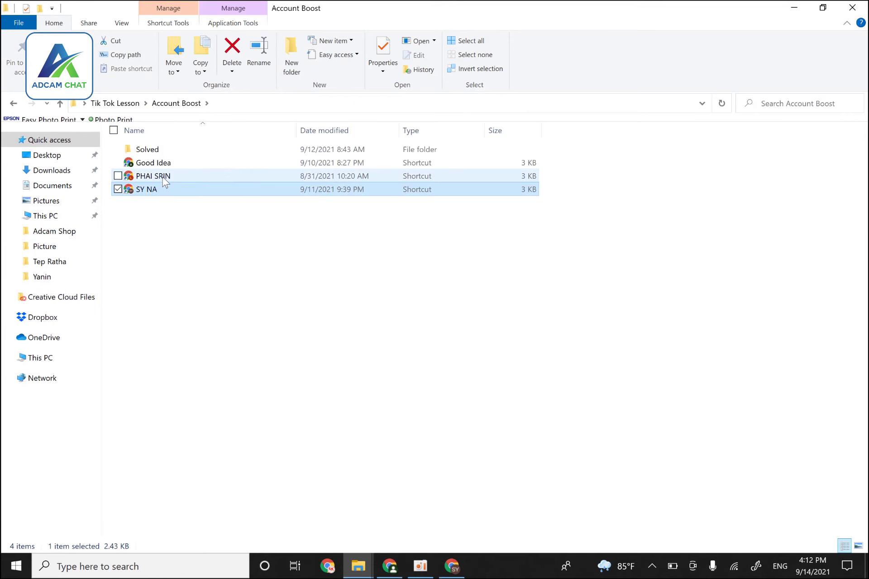
key(Up)
key(Up)
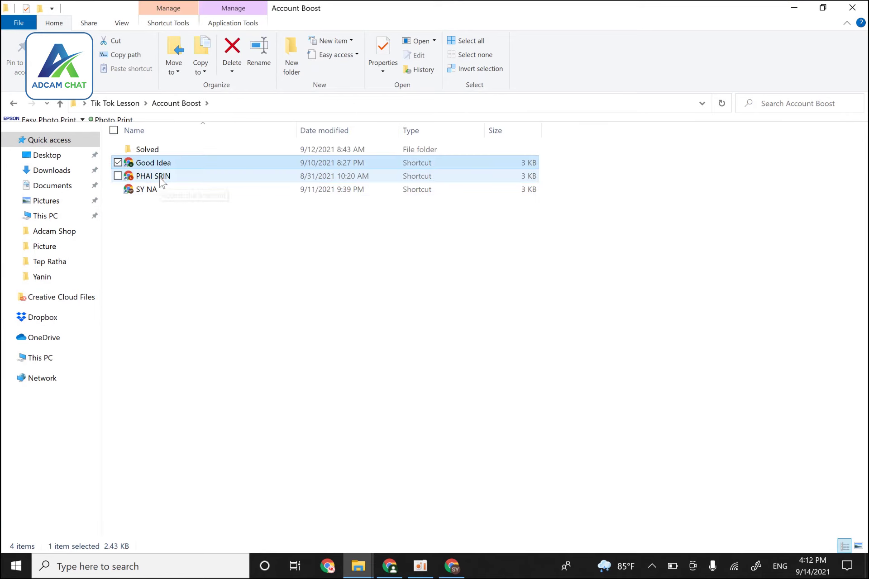
double_click(160, 150)
Launch the second account shortcut in Solved as a maximized Chrome window and open the TikTok advertising site.
double_click(165, 163)
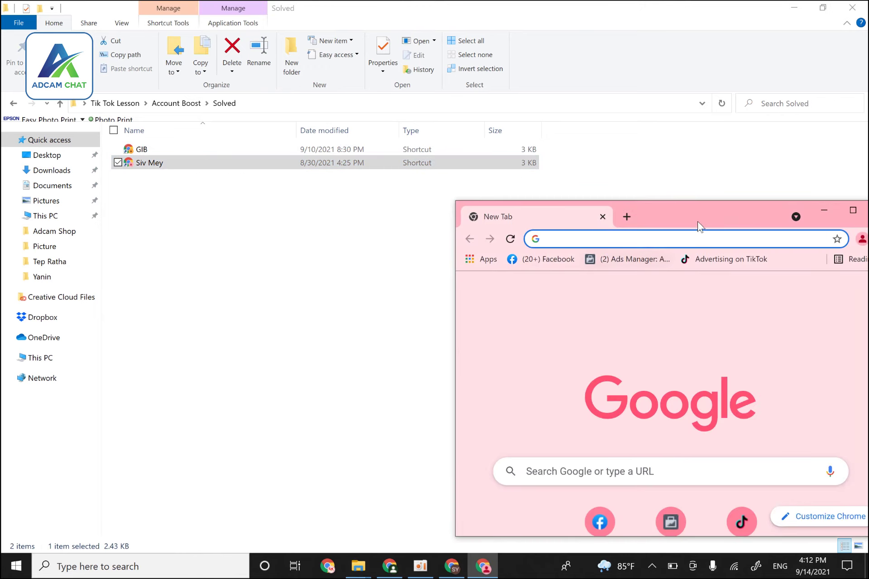
double_click(697, 216)
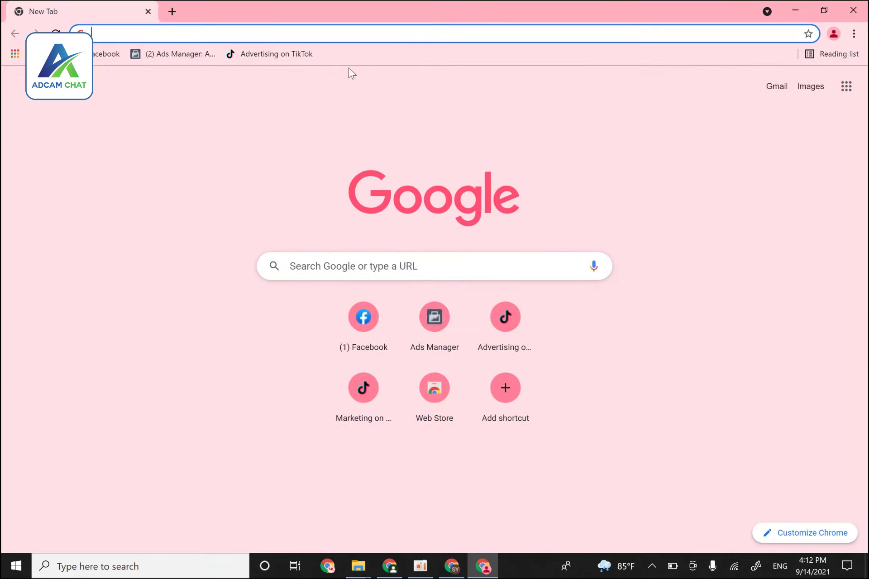
click(259, 53)
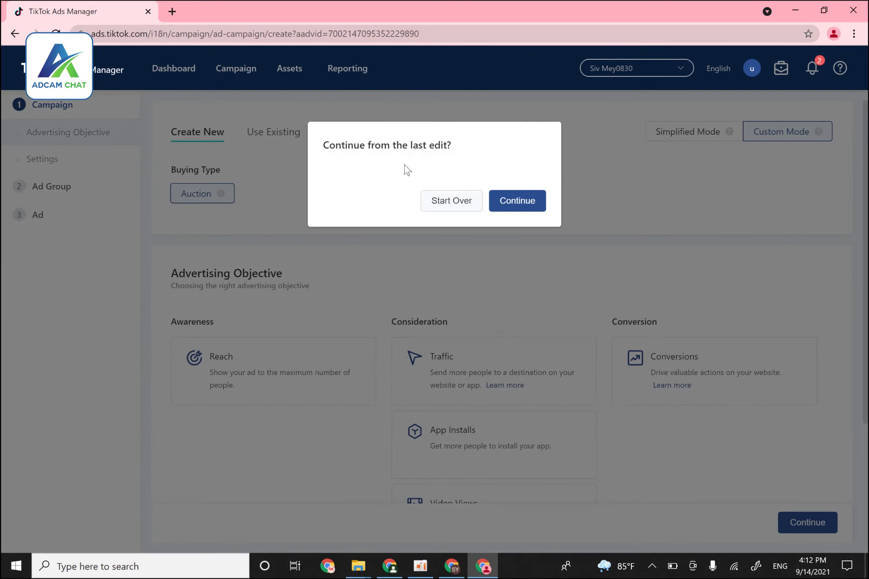
Dismiss the resume prompt, go to Dashboard, and open the Closed ticket notification from the bell.
click(452, 201)
click(174, 68)
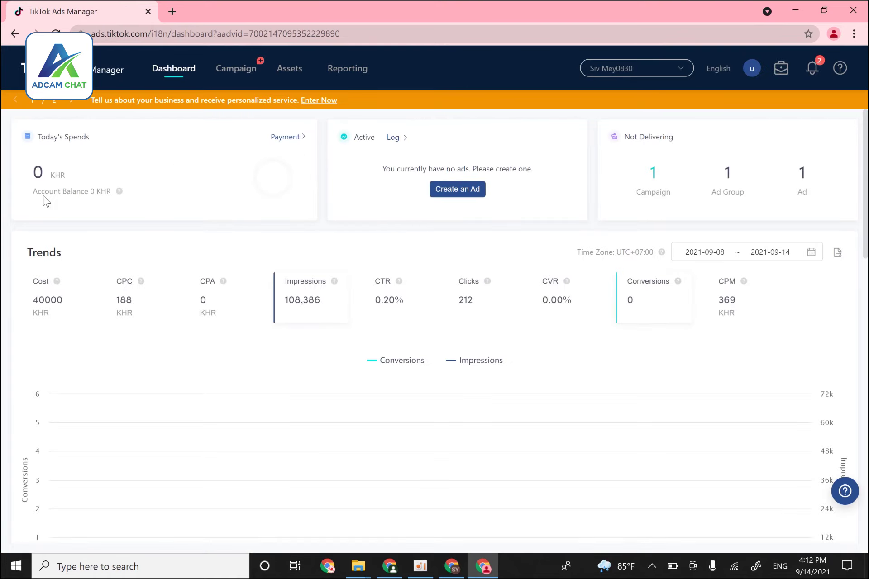
click(812, 69)
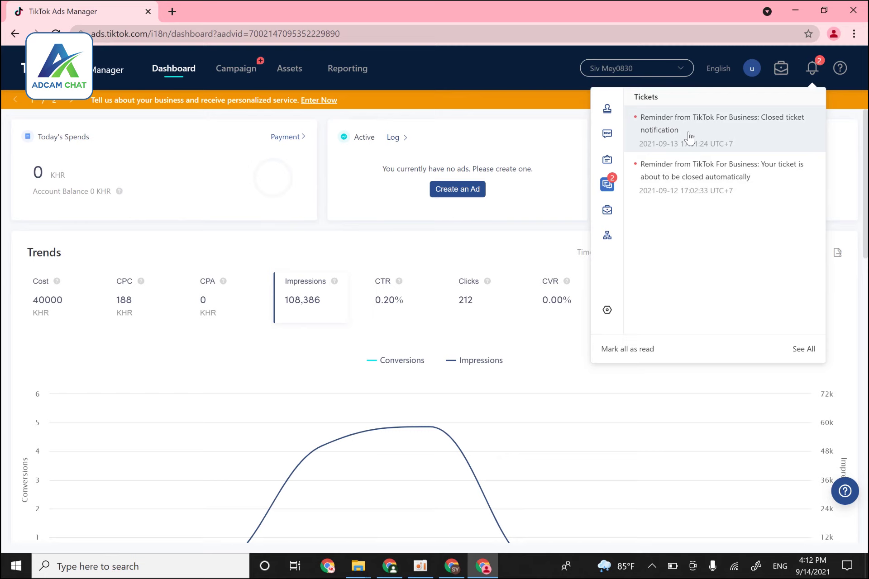
click(724, 137)
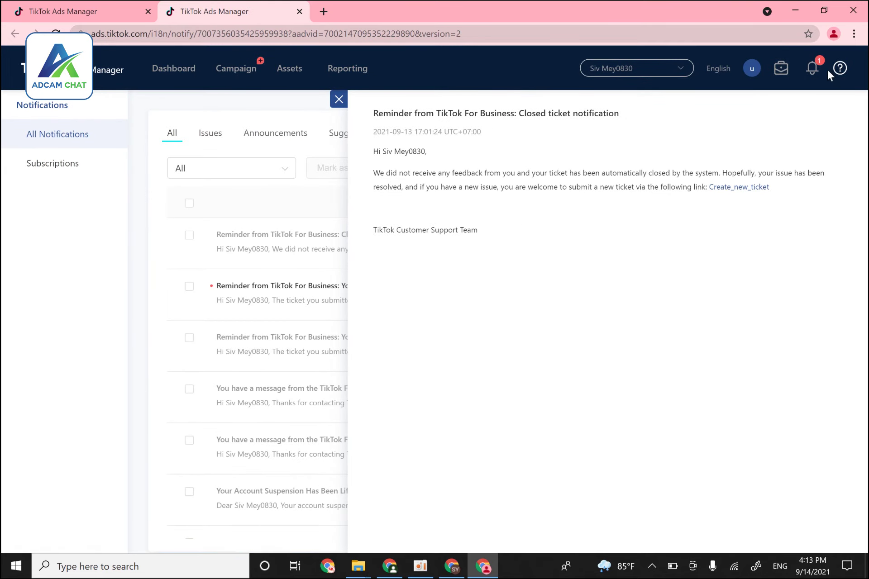
click(323, 11)
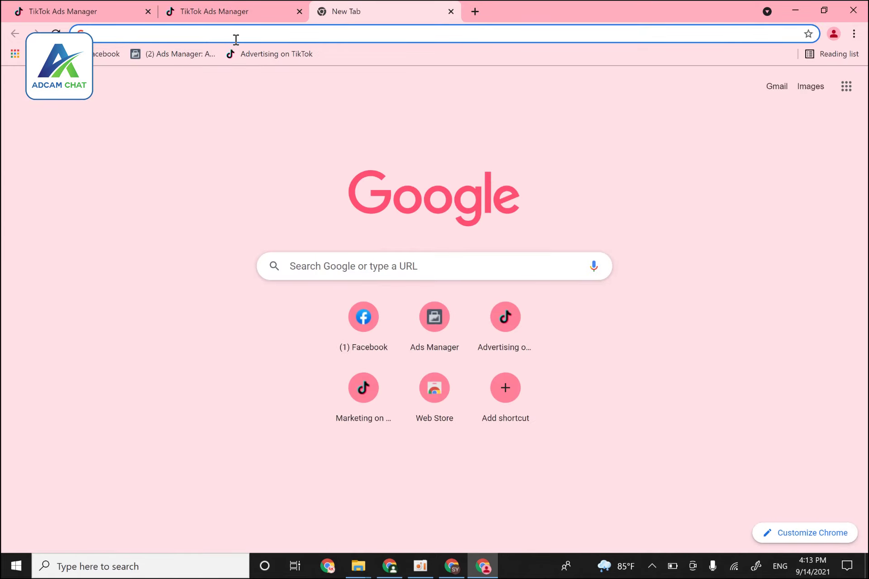
Load Business Support and read the resolved Suspension appeal ticket 298187's full thread.
key(ctrl+v)
key(Return)
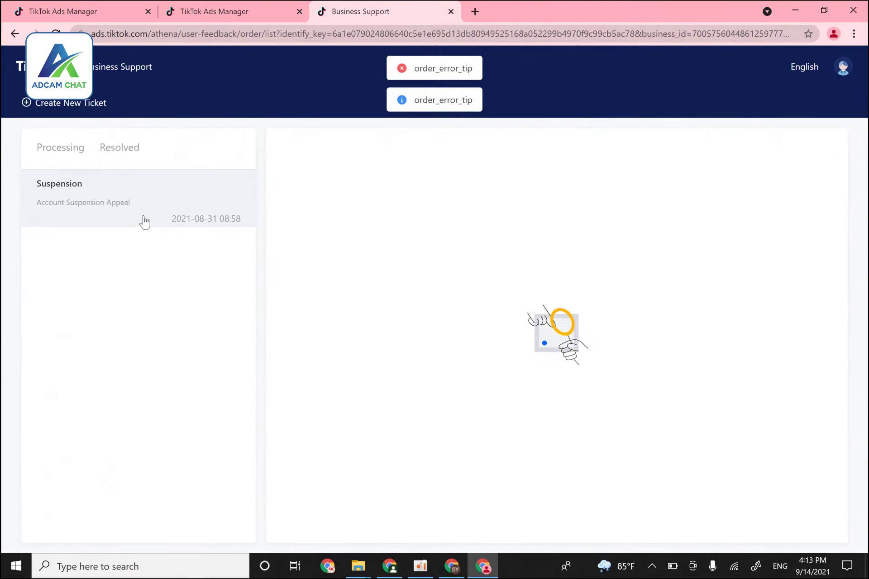
click(121, 149)
click(130, 202)
scroll(477, 259, down, 15)
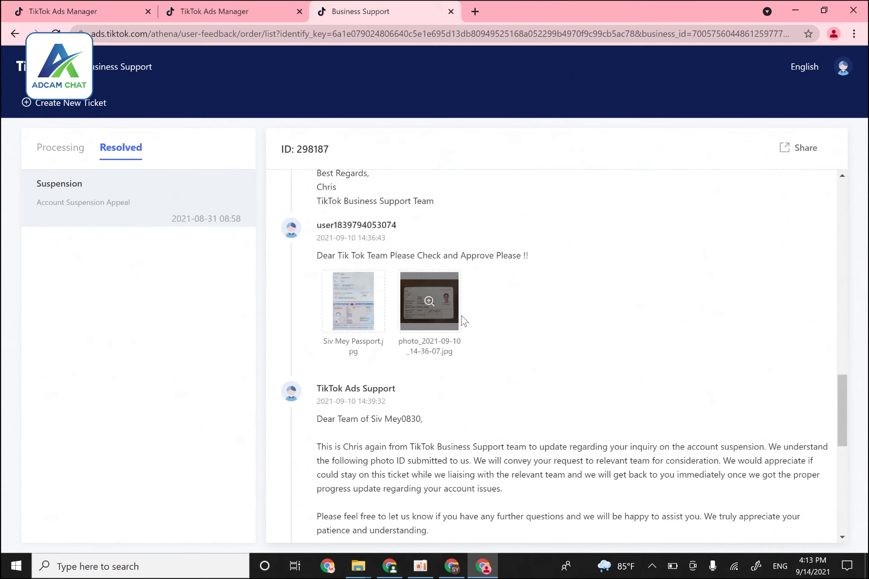
scroll(475, 258, down, 10)
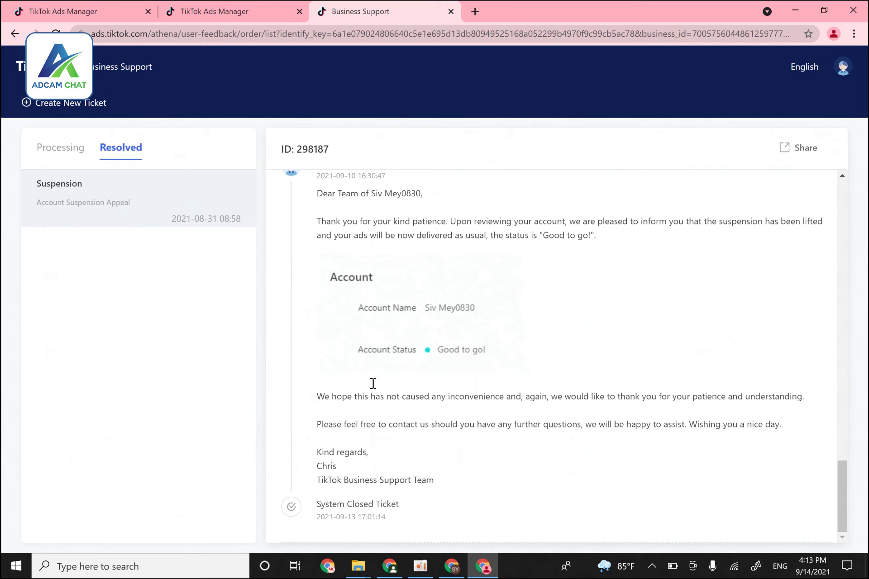
scroll(448, 435, up, 10)
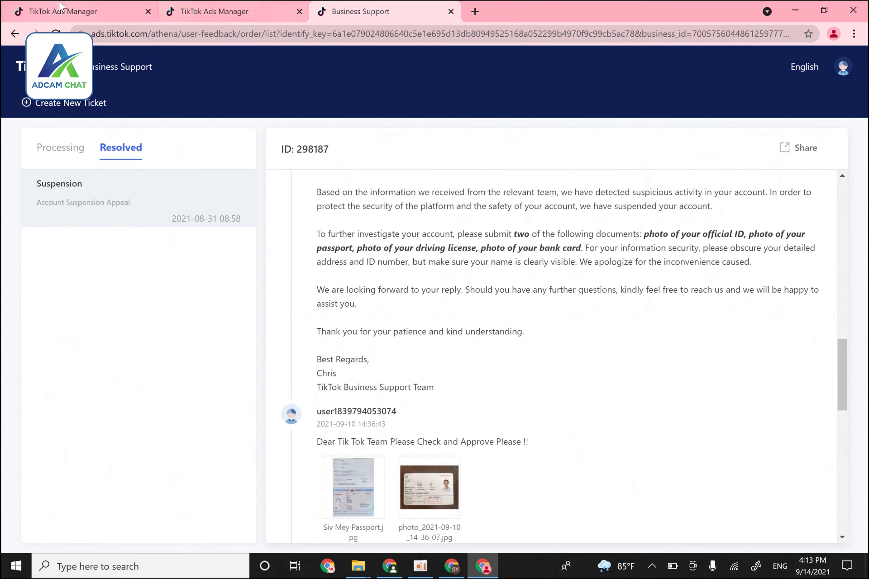
click(68, 11)
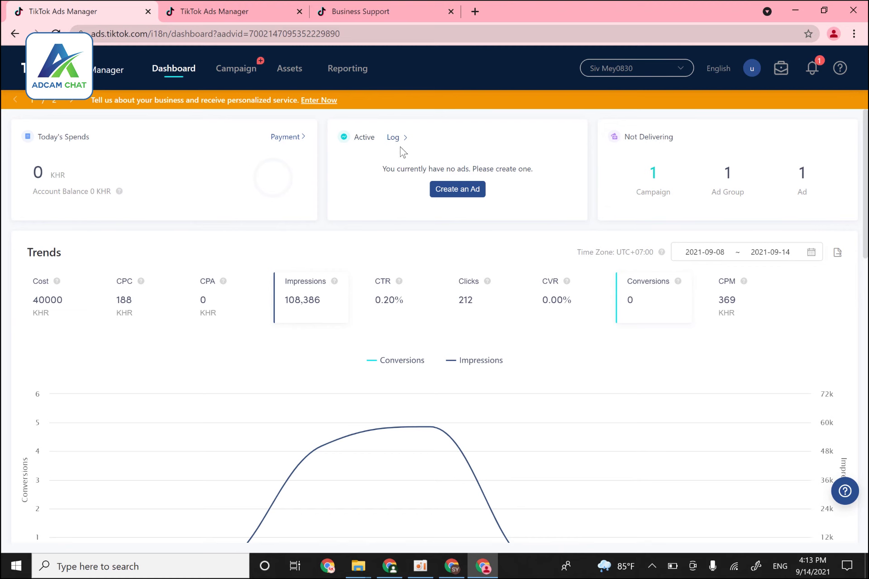
Close the closed-ticket notification details and return to the account dashboard.
click(235, 11)
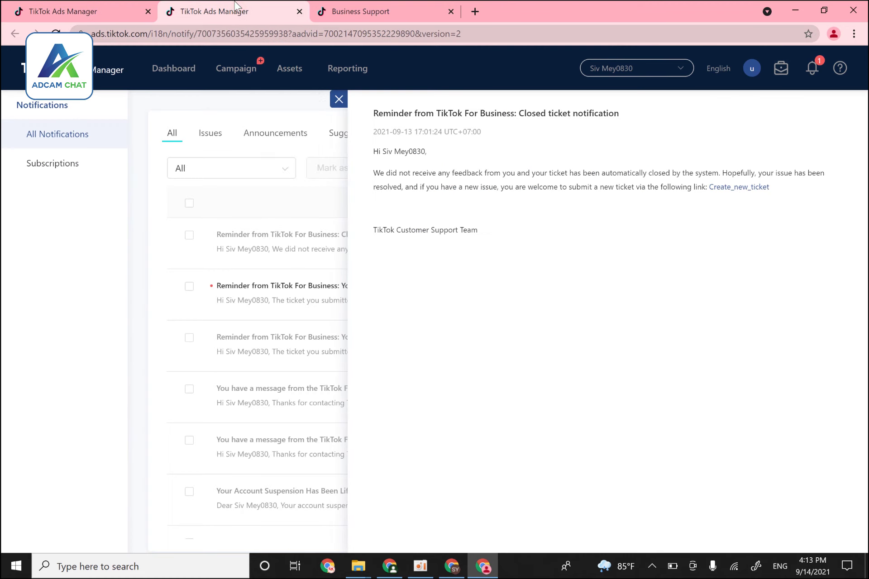
click(334, 99)
click(187, 75)
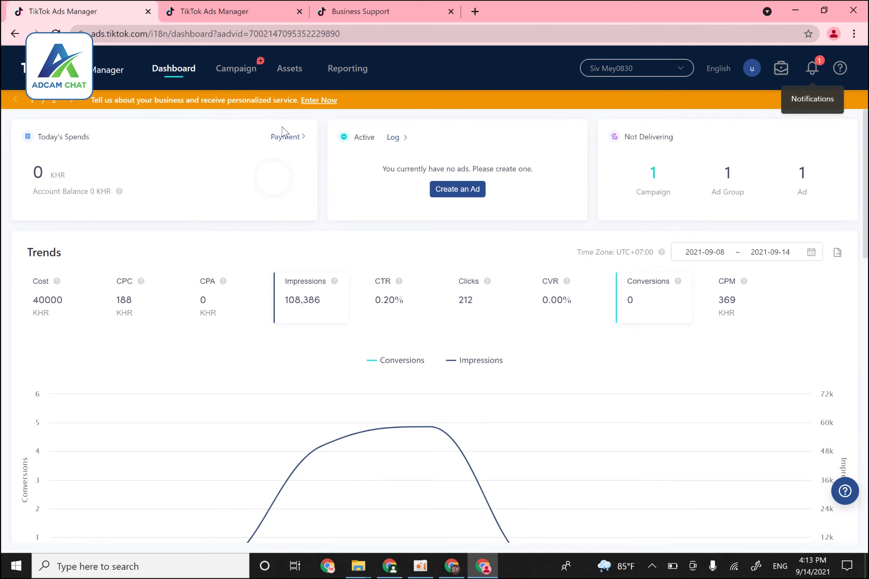
Close the Ads Manager tab and Chrome, then show the desktop and open the Yanin folder.
click(148, 12)
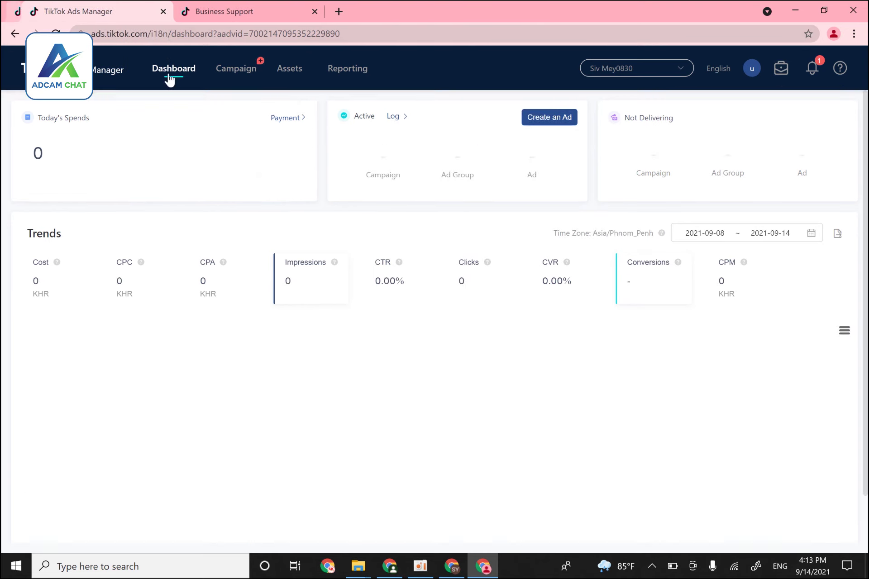
click(864, 6)
key(super+d)
double_click(462, 26)
Open the Yanin account's Ads Manager, review active campaigns Yanin 01 and Yanin 02, then close Chrome.
double_click(344, 179)
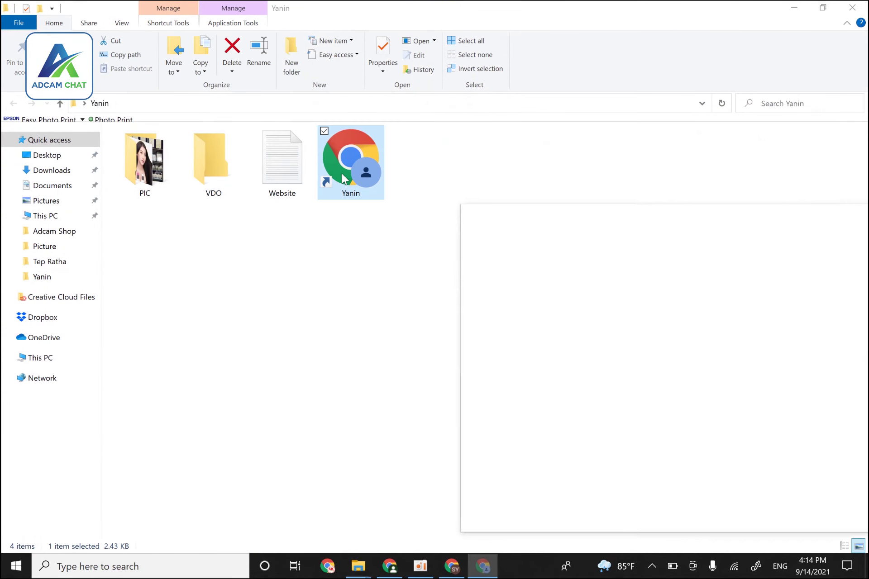
double_click(714, 221)
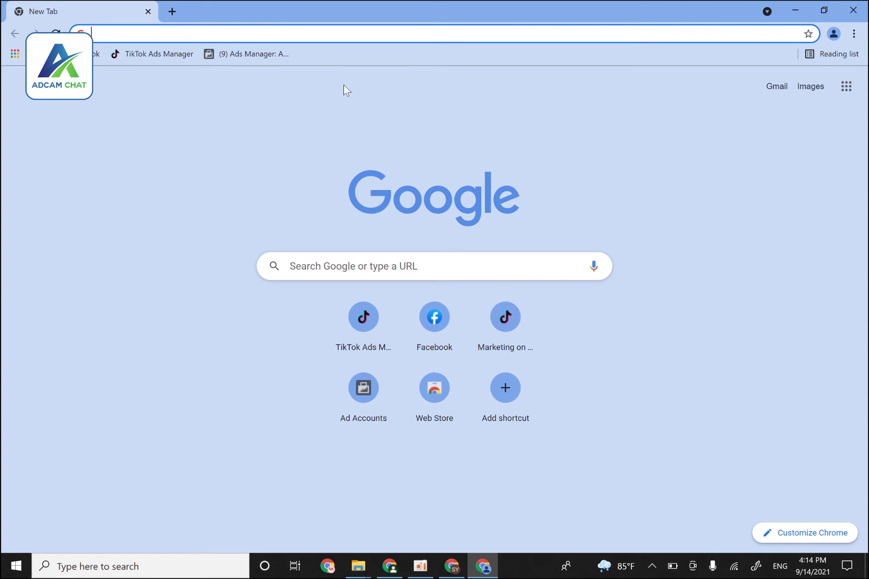
click(164, 58)
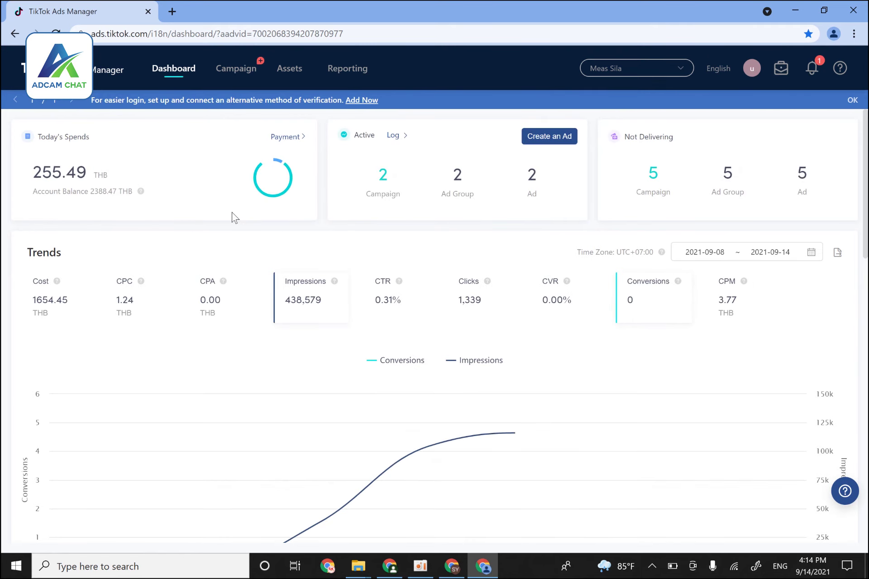
scroll(571, 221, down, 4)
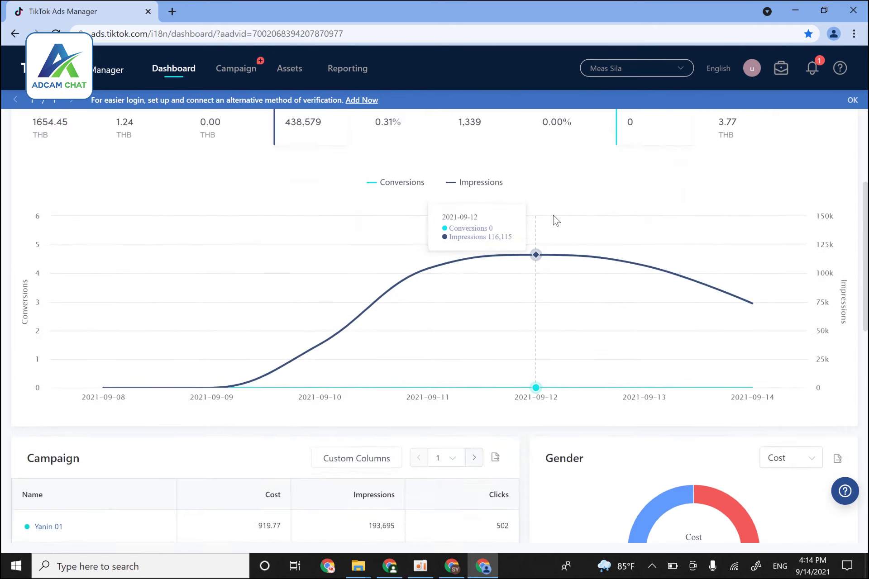
scroll(556, 221, up, 4)
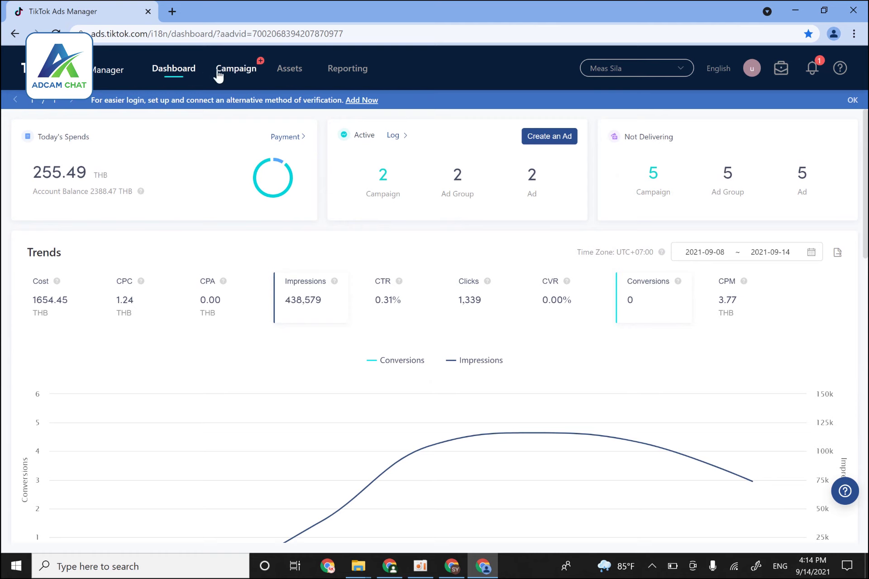
click(245, 67)
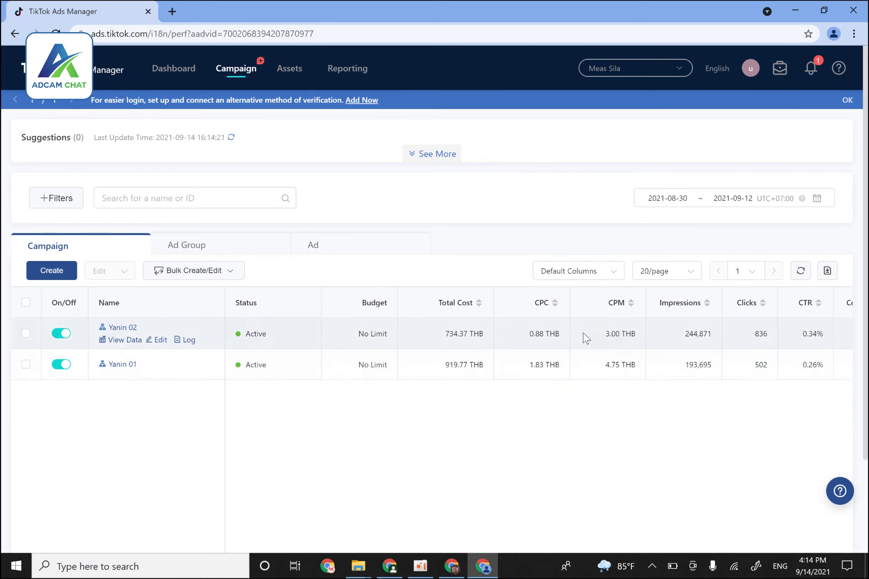
click(853, 10)
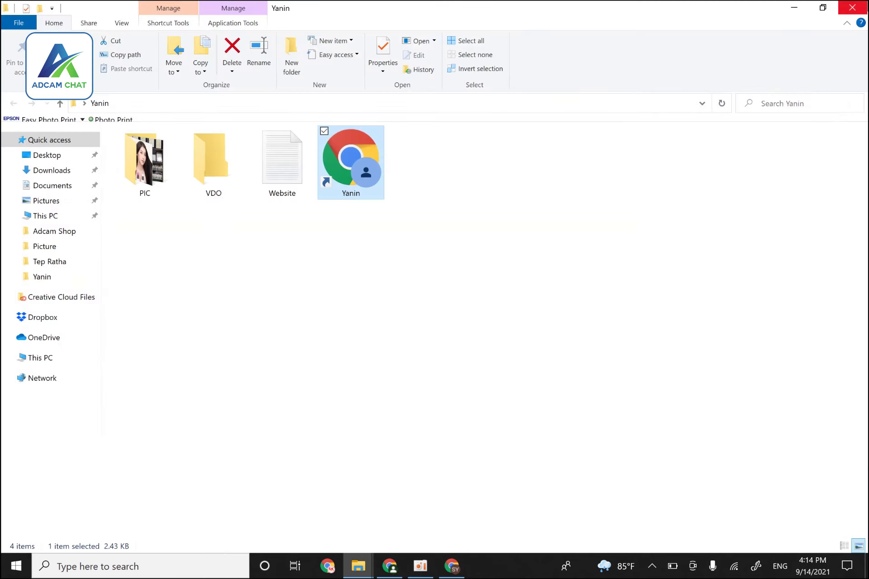
click(852, 7)
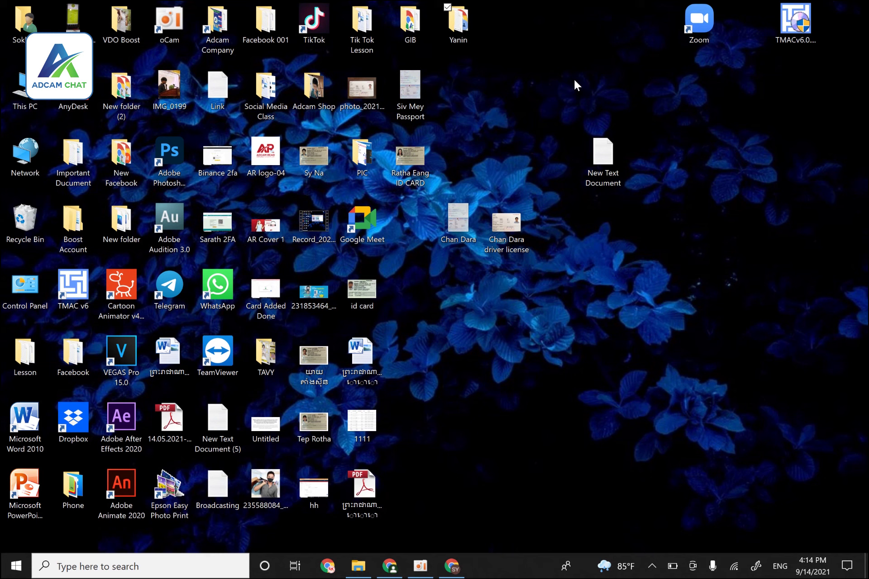
Move both ID images one column left and place the driver-license image below the ID photo.
drag(556, 275, 439, 203)
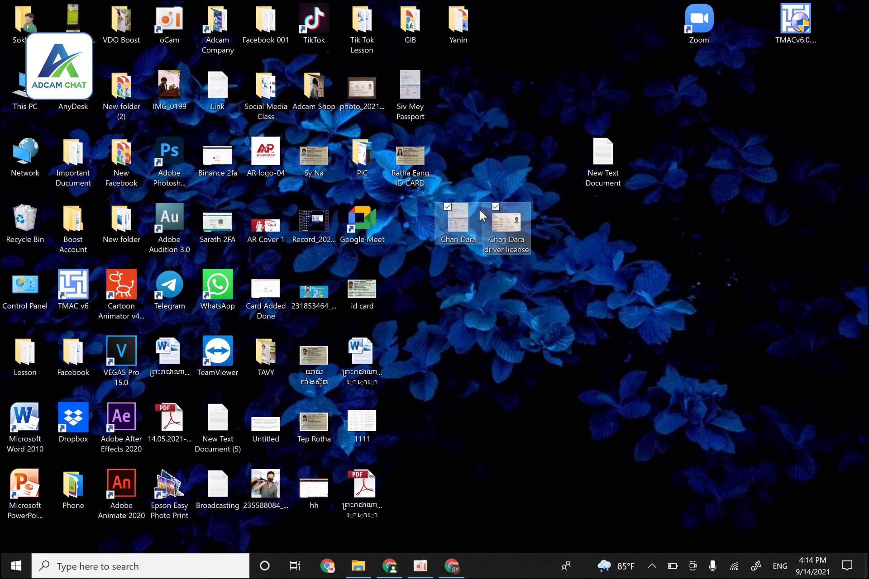
drag(464, 218, 417, 222)
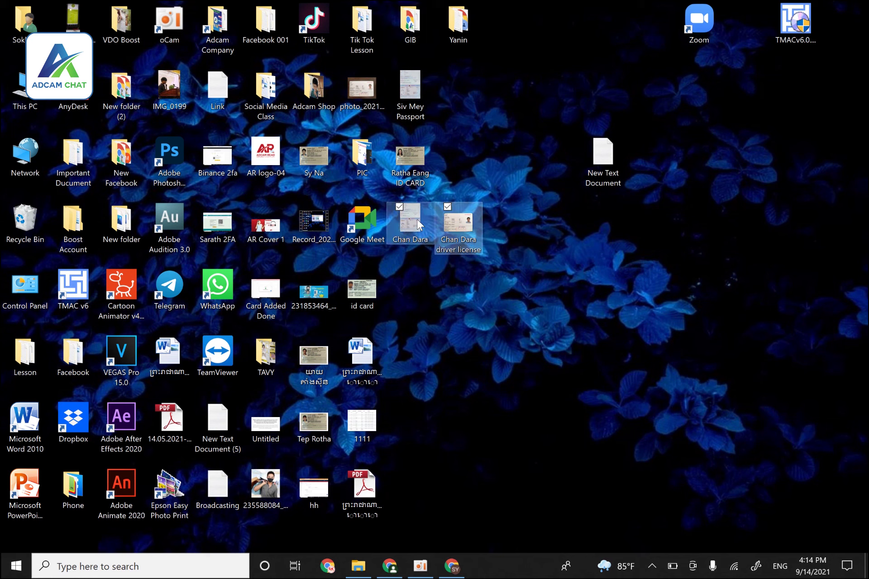
click(528, 245)
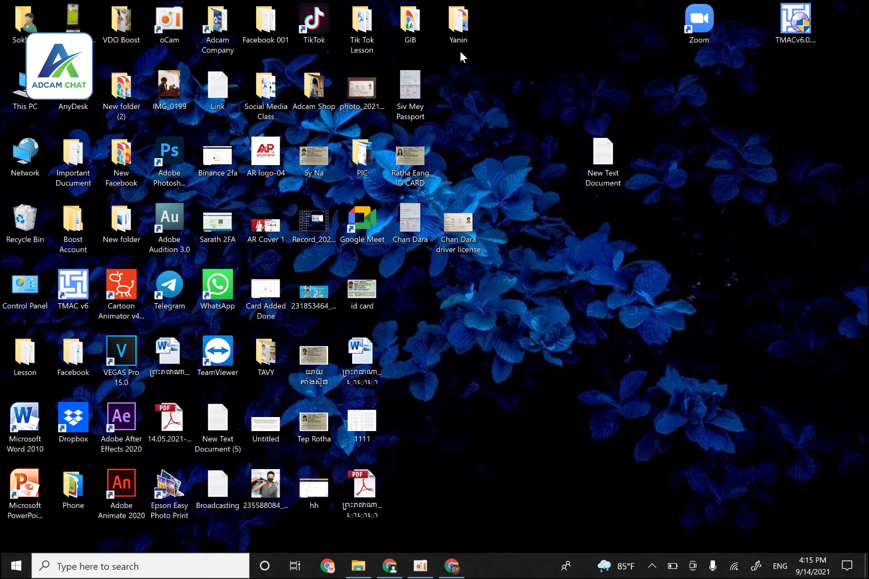
drag(461, 219, 423, 285)
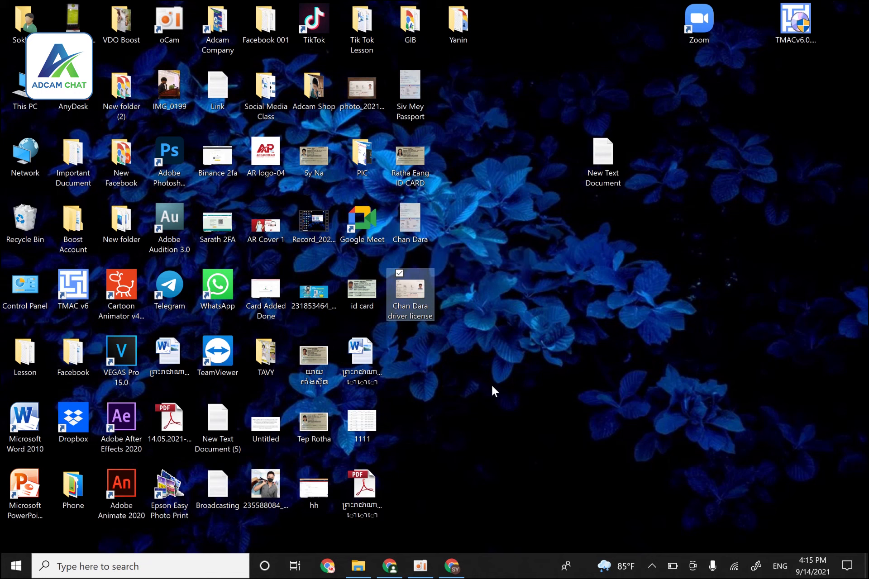
Check the arrangement by alternately selecting the ID photo and the driver-license image.
click(418, 226)
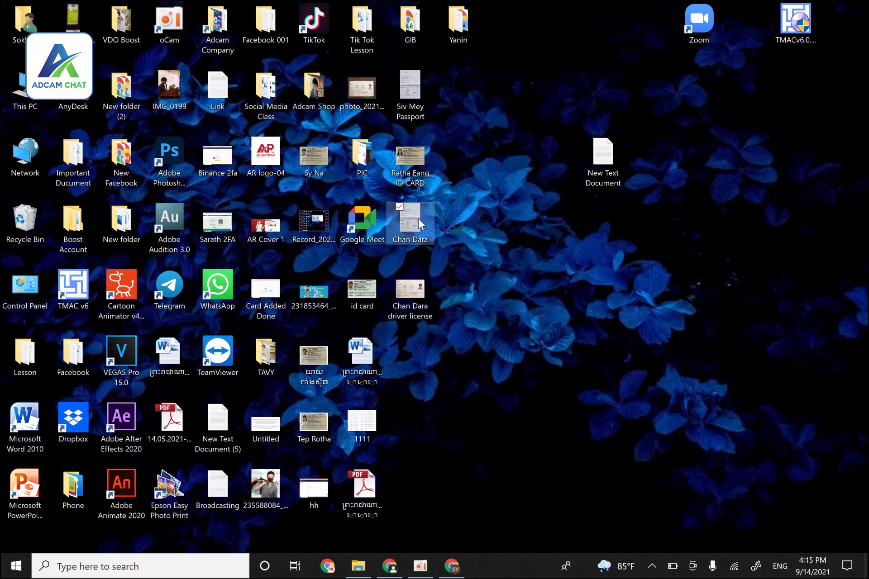
click(409, 308)
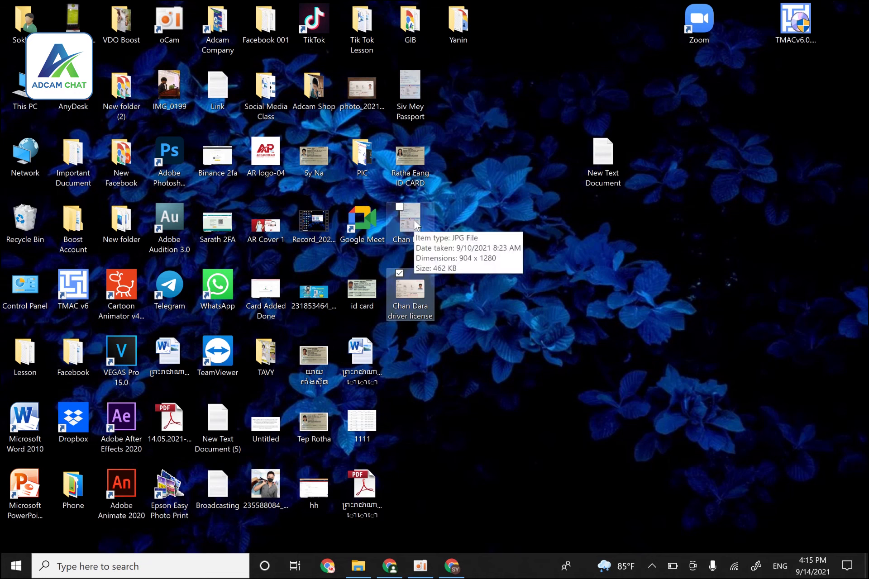
click(414, 220)
click(423, 283)
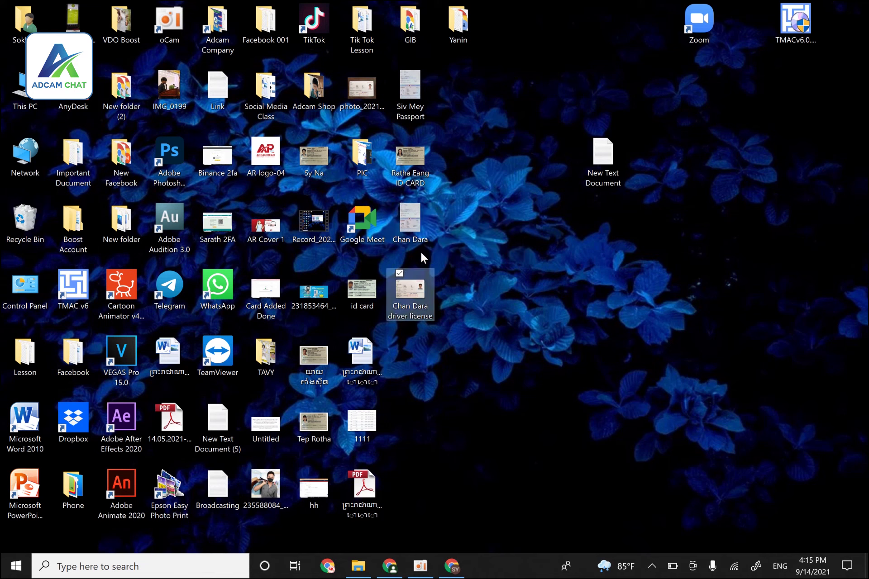
click(425, 213)
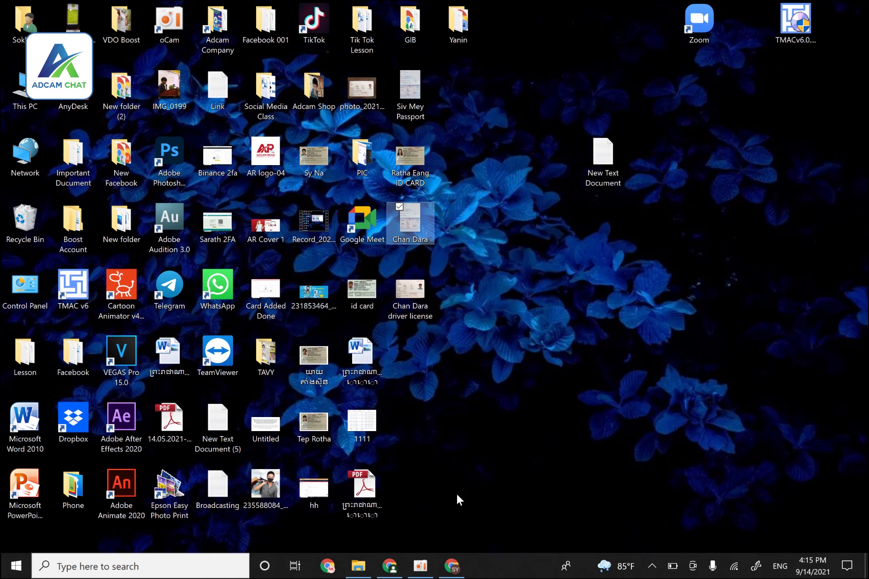
click(413, 290)
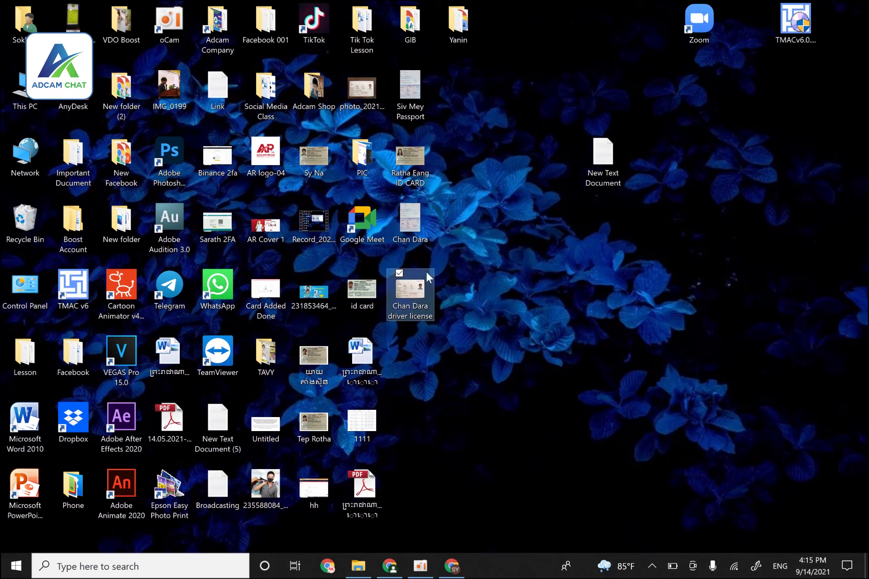
Restore the Chrome window showing the suspended account's Ads Manager dashboard from the taskbar.
click(455, 571)
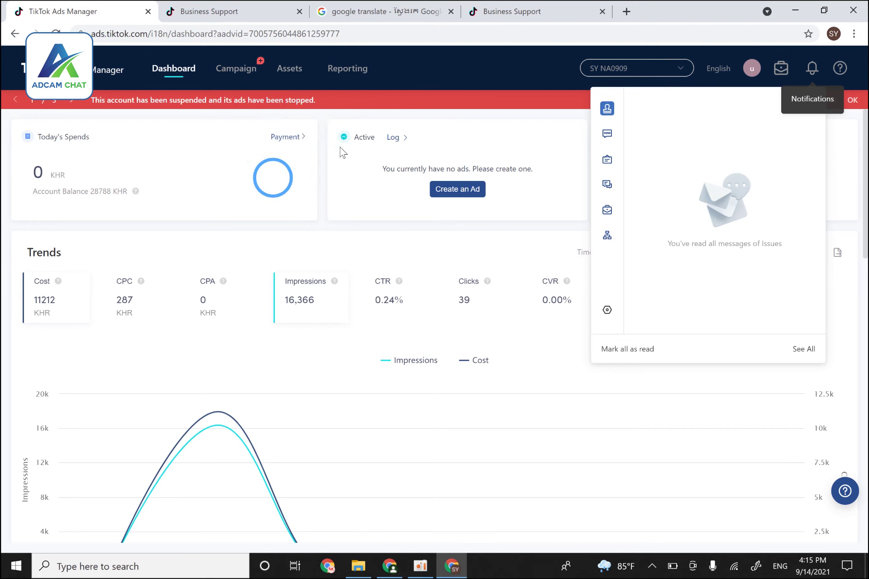
click(430, 569)
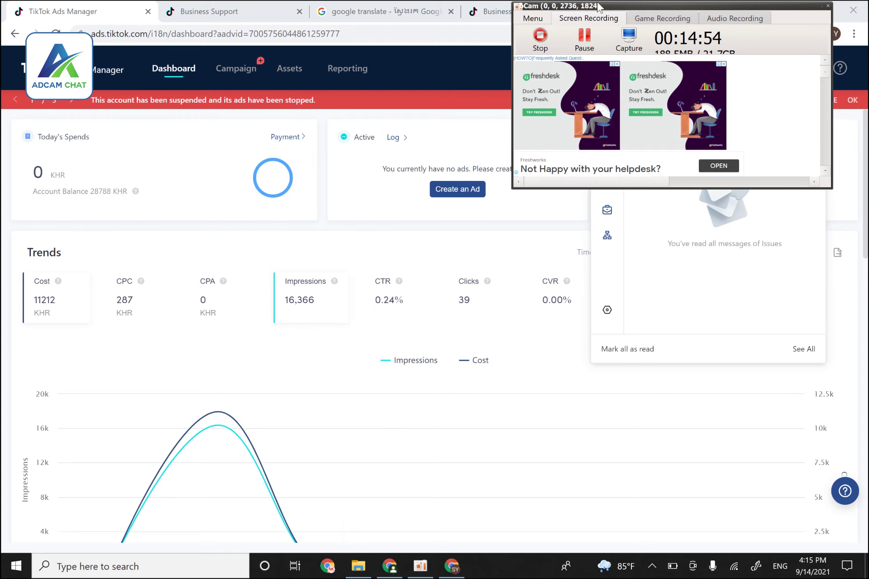